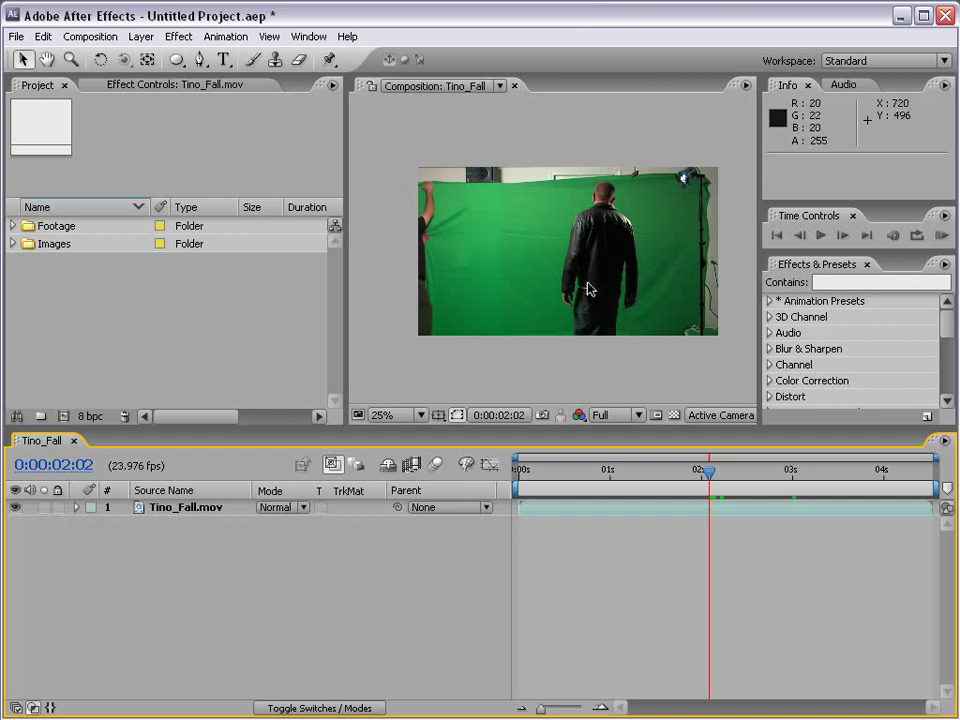
Step: Open Time Stretch for the Tino_Fall.mov layer and enter a stretch factor of 200%
drag(710, 482, 740, 486)
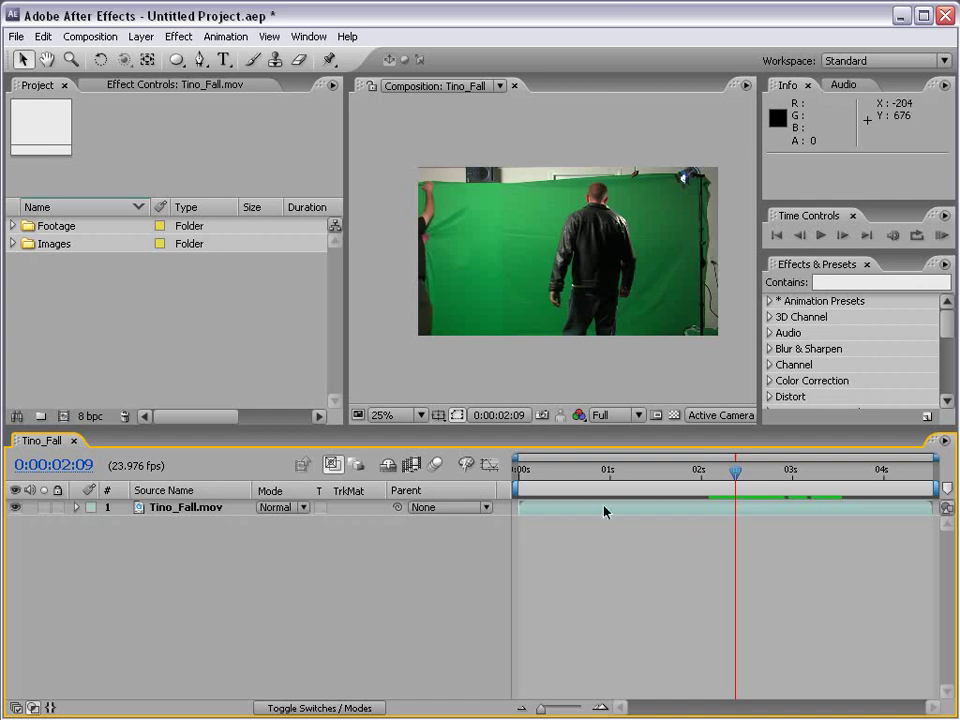
click(528, 510)
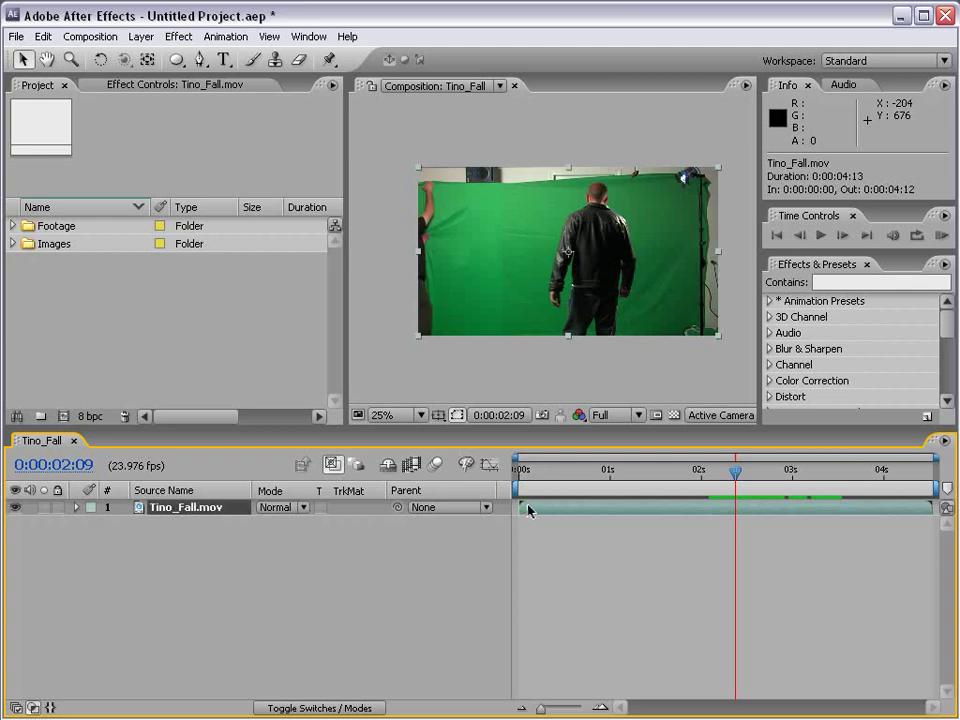
right_click(528, 510)
mouse_move(555, 598)
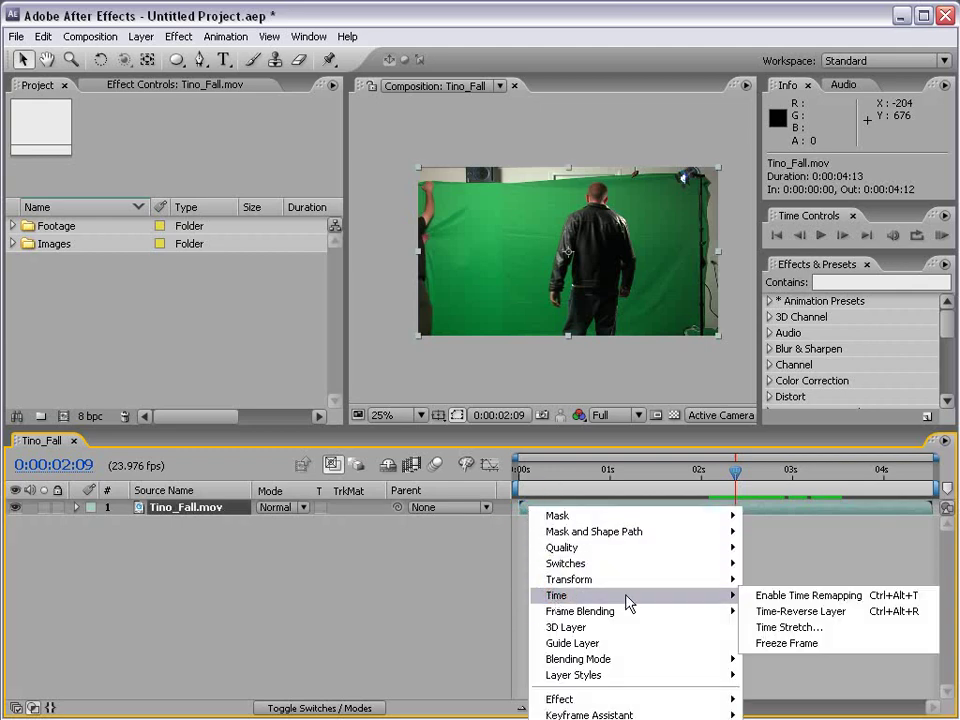
click(830, 632)
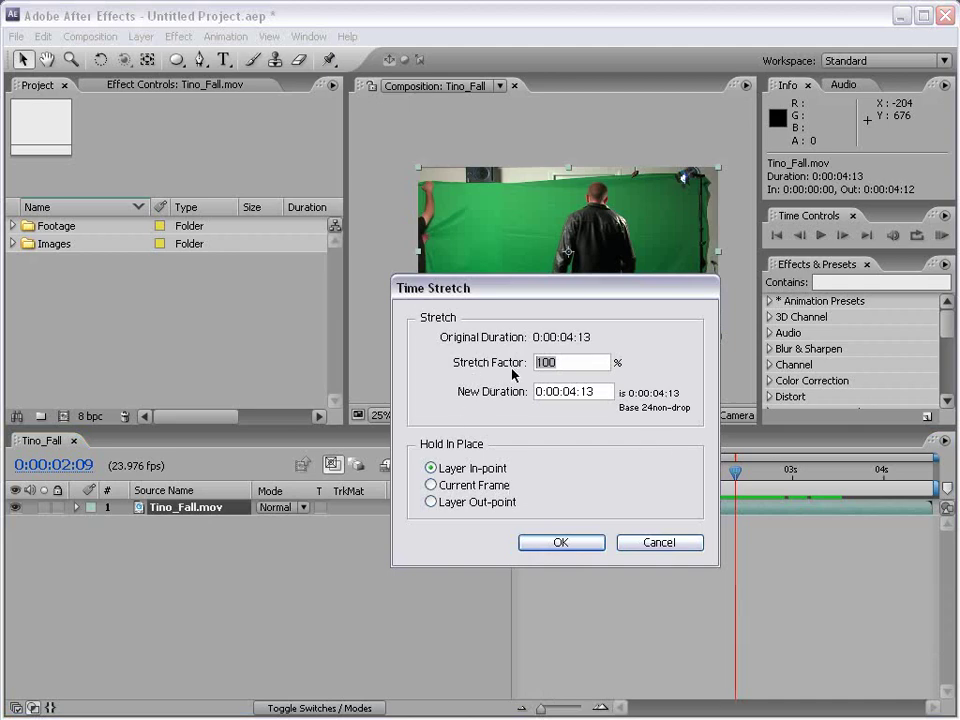
click(578, 362)
key(BackSpace)
key(BackSpace)
key(BackSpace)
text(200)
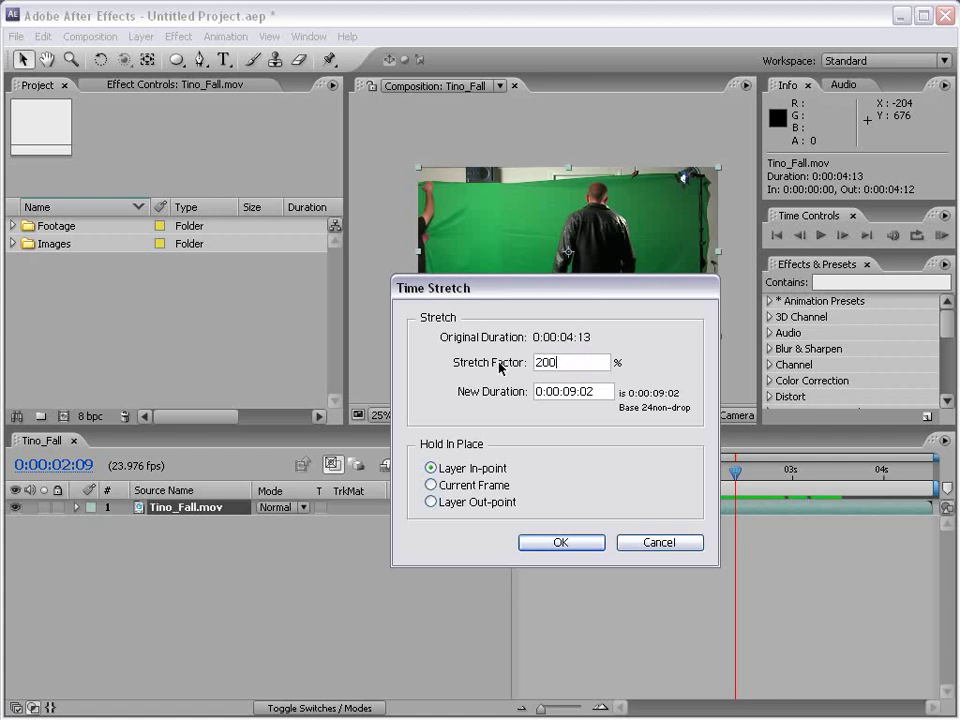
Step: Try a stretch factor of 50% for the Tino_Fall.mov layer
key(BackSpace)
key(BackSpace)
key(BackSpace)
text(50)
Step: Set the stretch factor to 200% and apply the time stretch to Tino_Fall.mov
drag(568, 364, 490, 353)
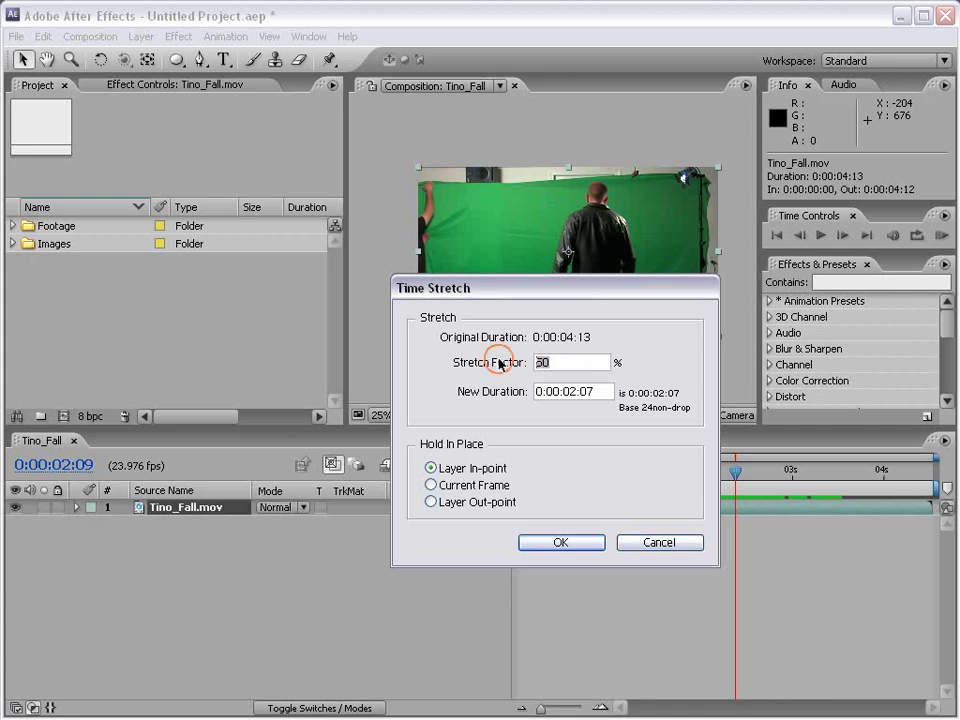
text(200)
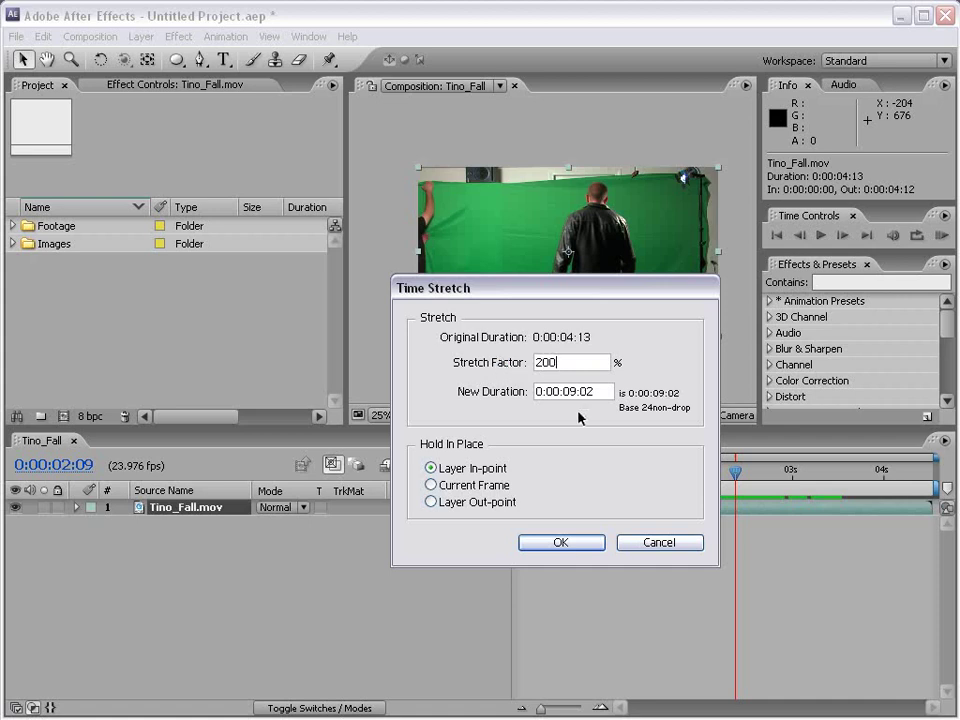
click(557, 545)
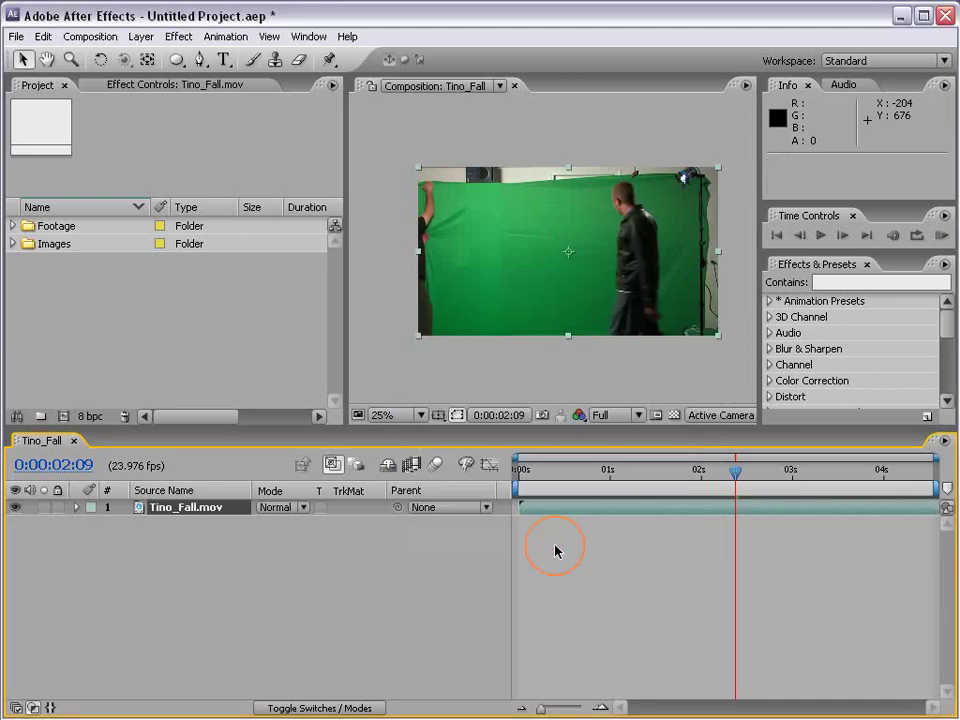
Step: Start the work area at 0:00:01:23 and play a RAM preview of the slowed footage
click(698, 470)
key(b)
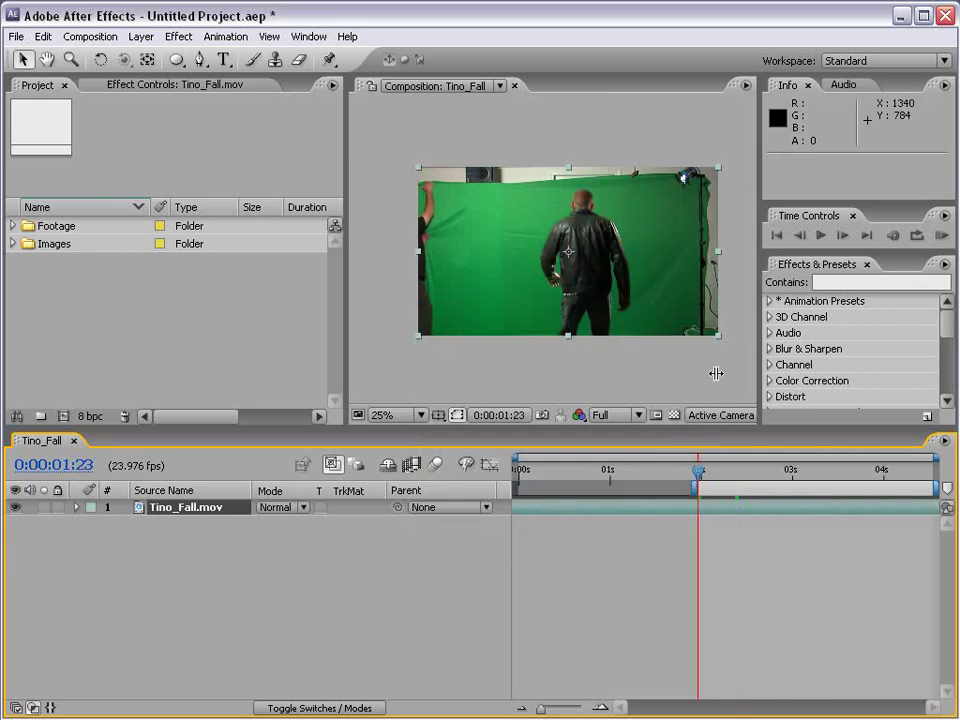
drag(915, 252, 918, 334)
click(942, 236)
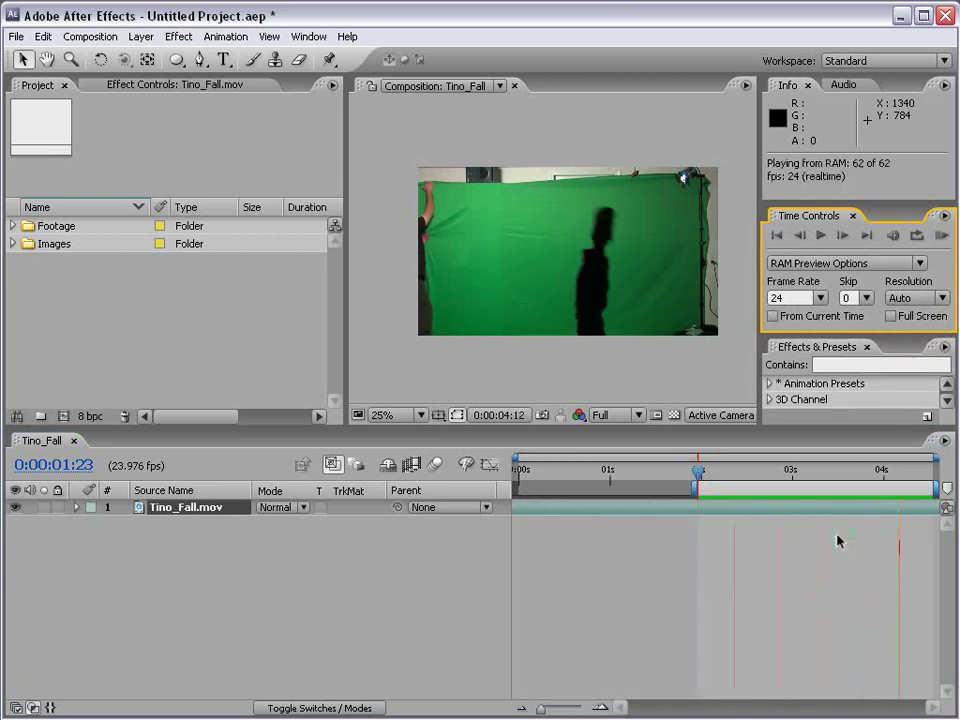
click(838, 540)
Step: Move the current time to 0:00:02:07 and show the layer switches in place of the blending modes
scroll(589, 332, up, 2)
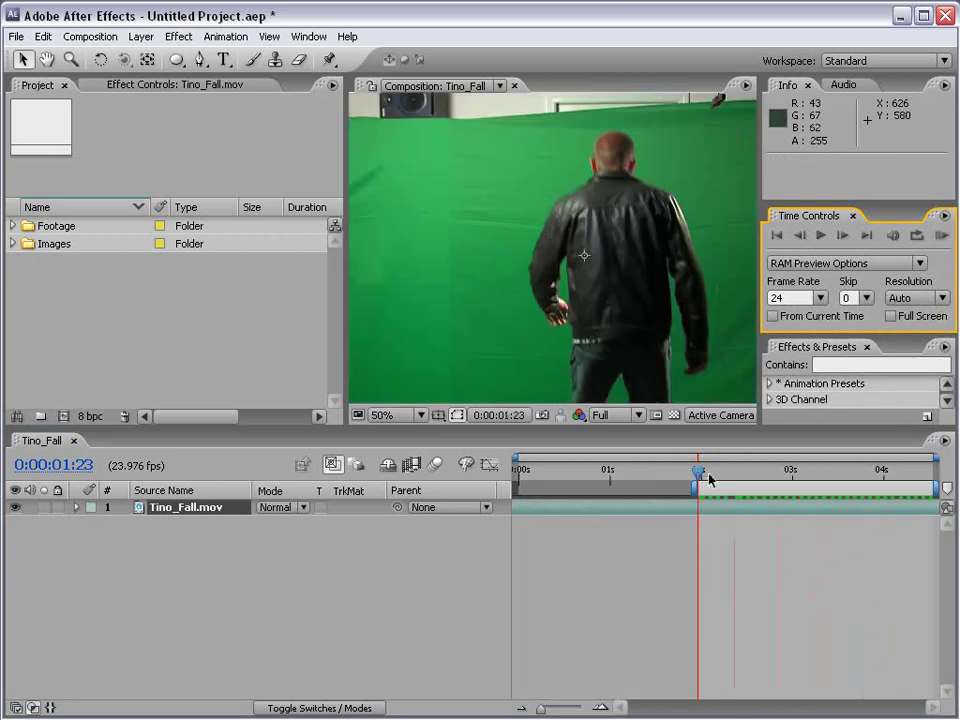
drag(708, 480, 728, 477)
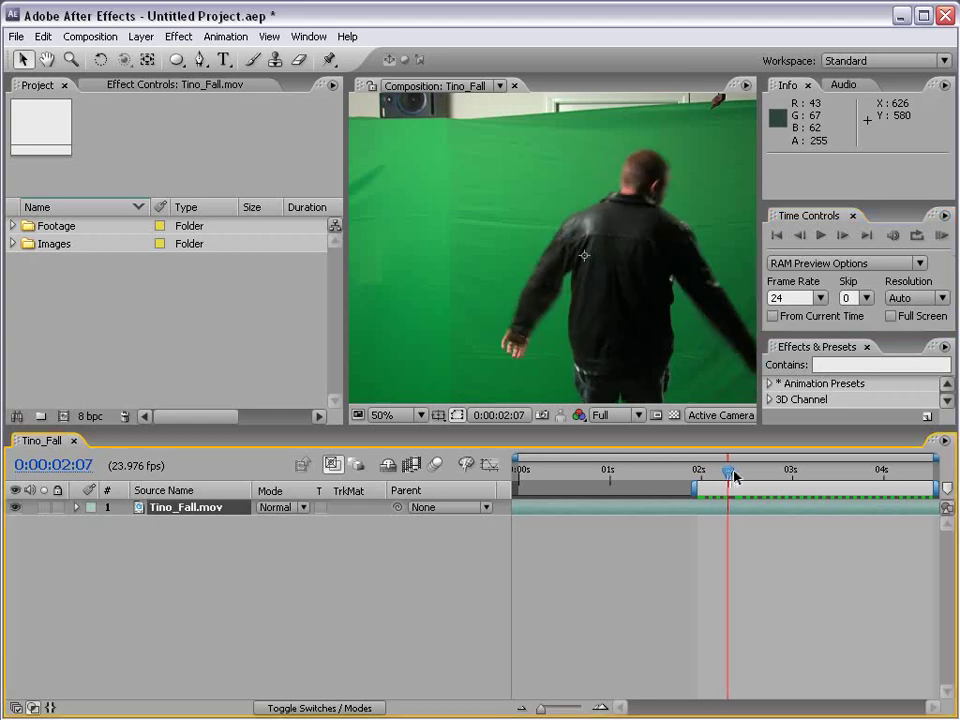
key(F4)
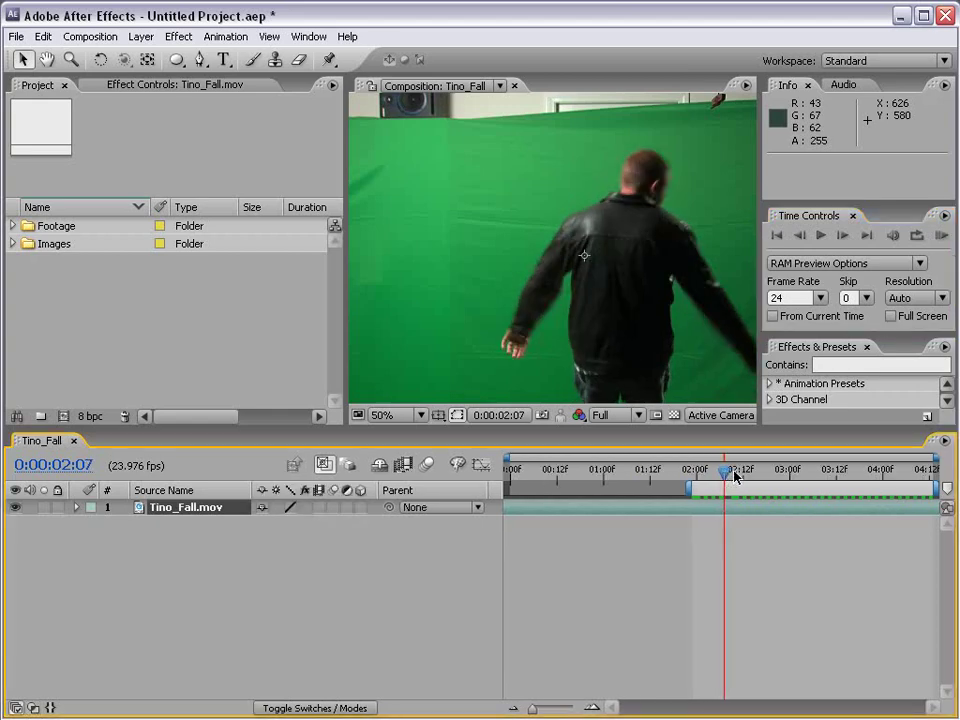
Step: Step frame by frame between about 0:00:02:01 and 0:00:02:06 to check the slowed footage for repeated frames
click(697, 470)
key(space)
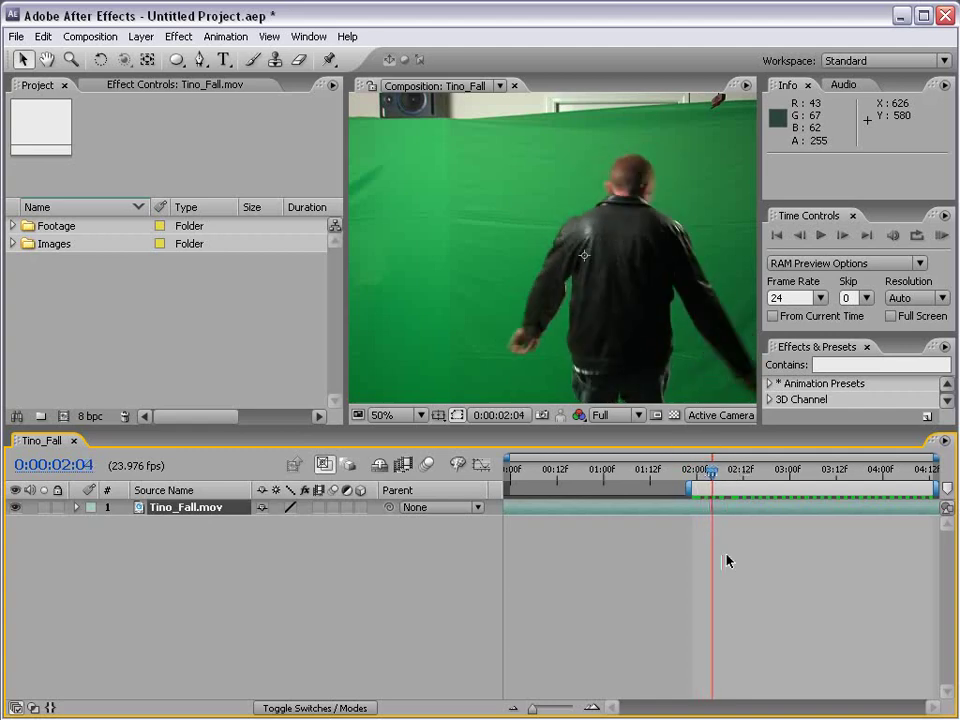
key(Page_Up)
key(Page_Up)
key(Page_Up)
key(Page_Up)
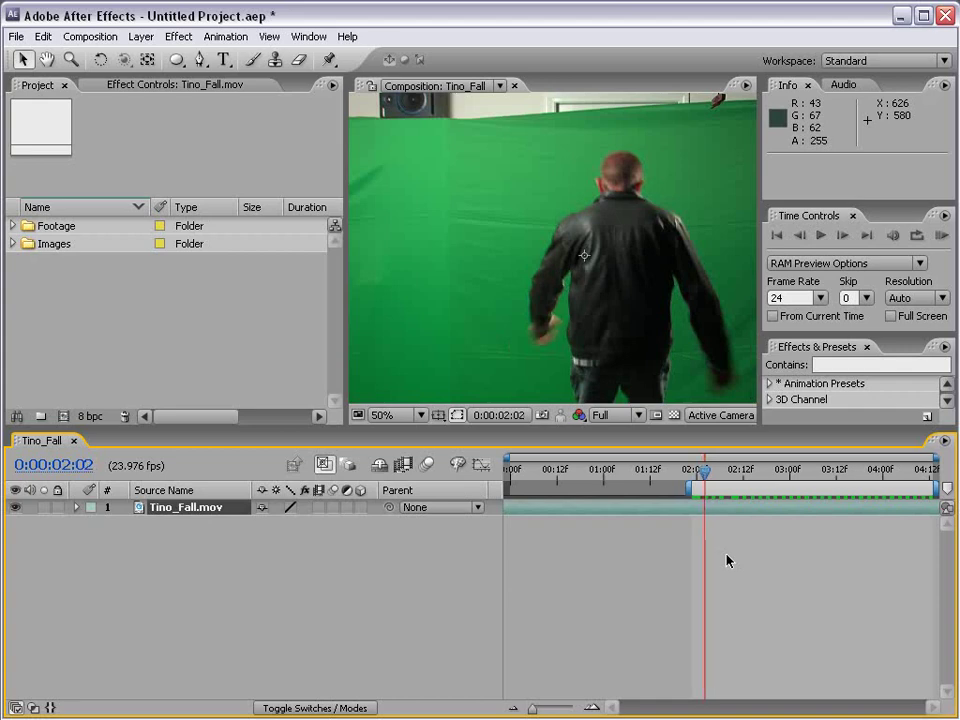
key(Page_Up)
key(Page_Down)
key(Page_Down)
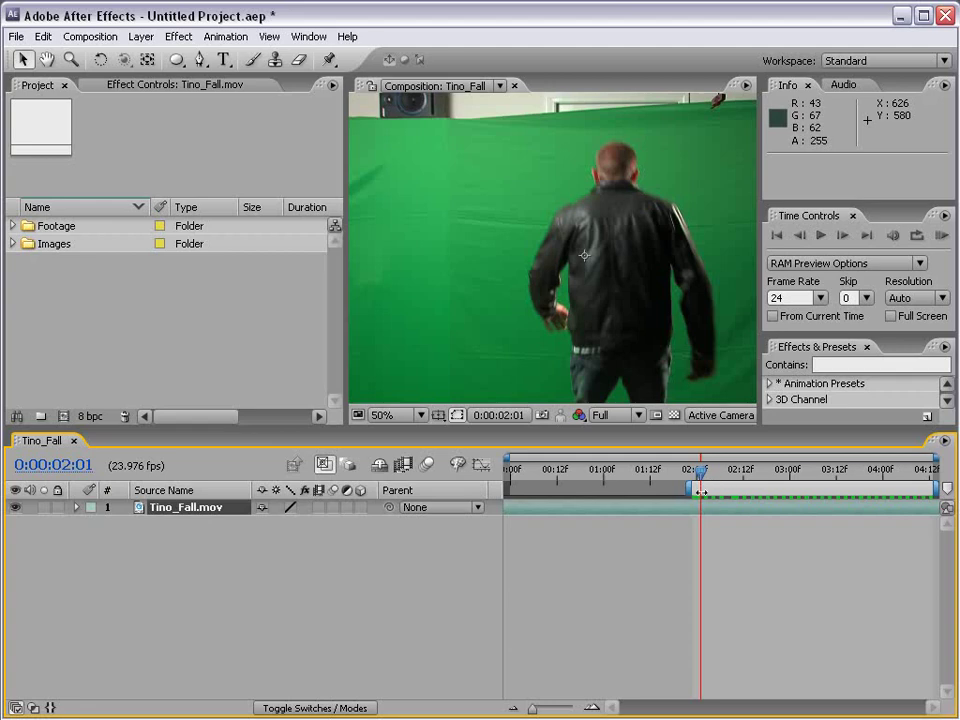
key(Page_Down)
key(Page_Down)
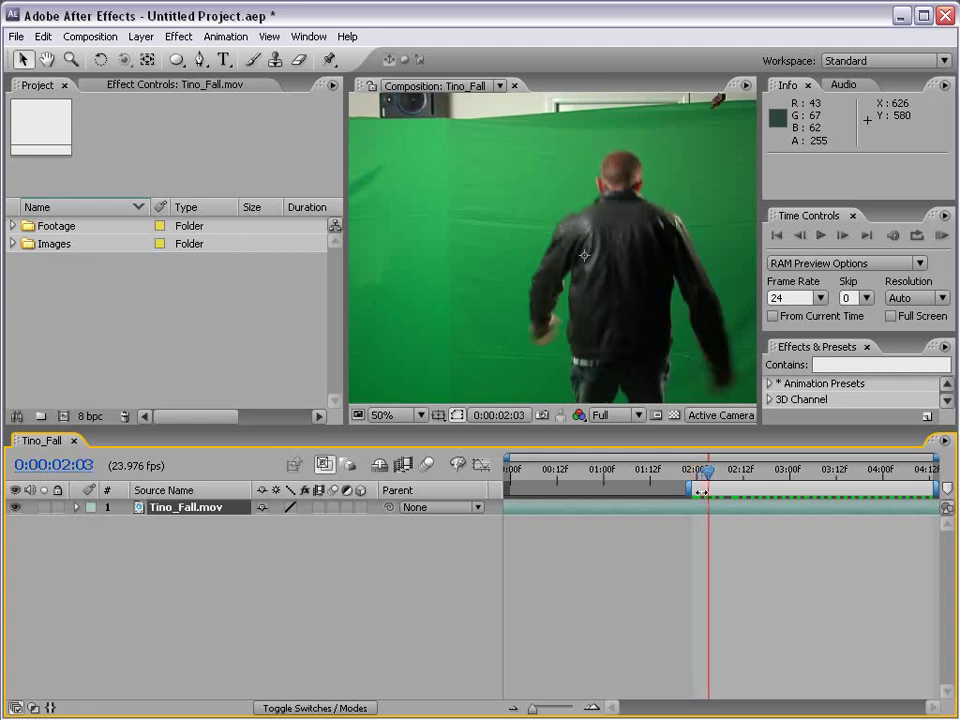
key(Page_Down)
key(Page_Down)
key(Page_Down)
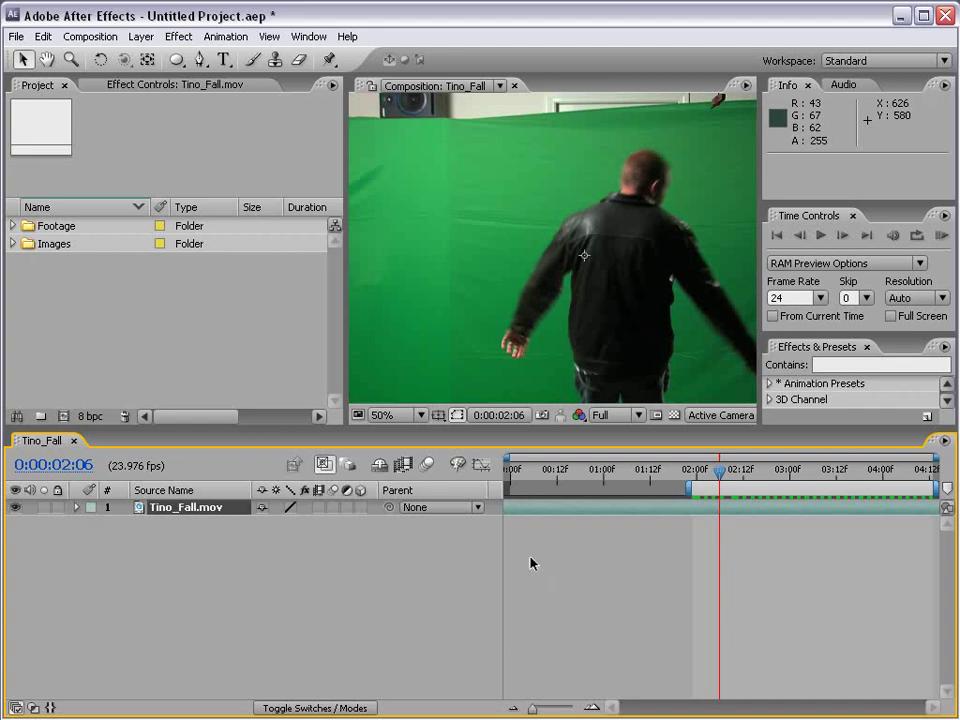
Step: Enable Frame Mix blending for Tino_Fall.mov and the composition, and check it with a RAM preview
click(318, 507)
click(403, 465)
click(940, 236)
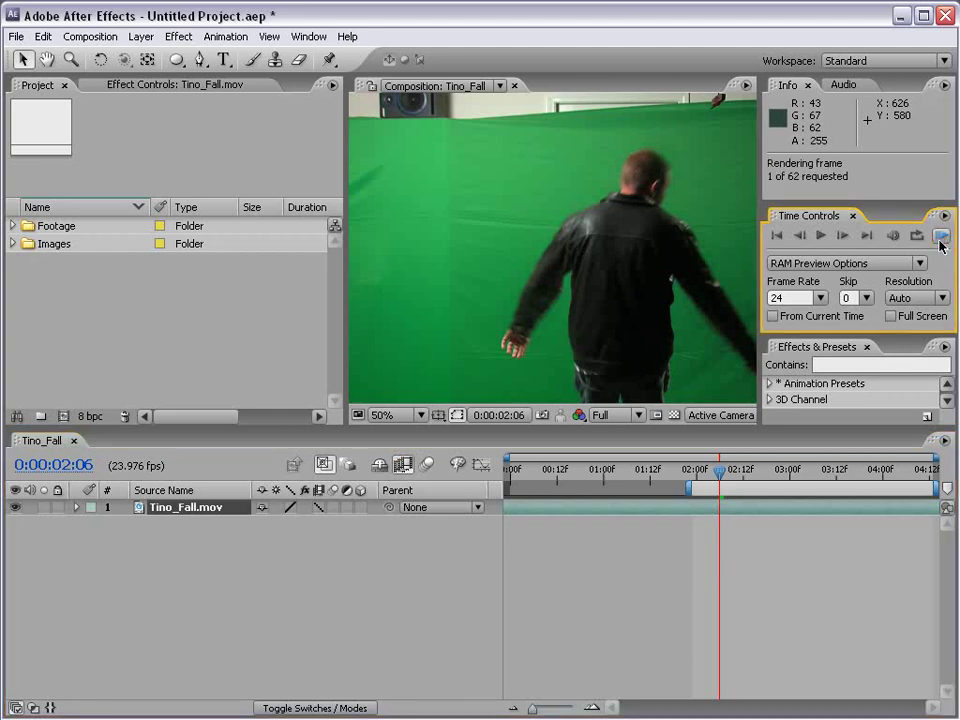
click(788, 560)
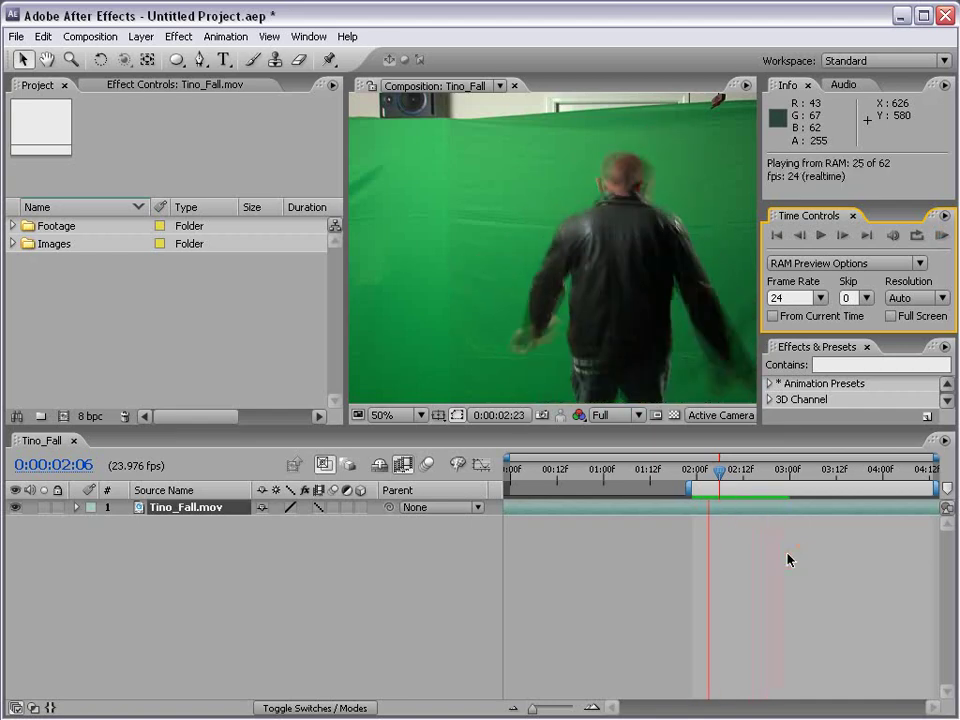
click(777, 575)
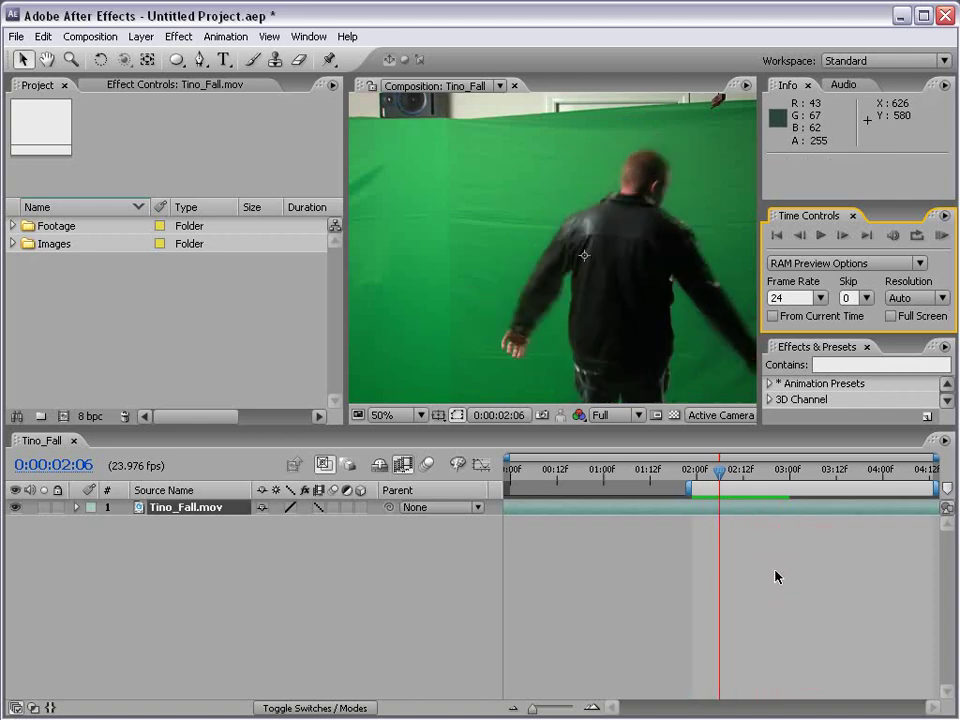
Step: Examine how Frame Mix blends individual frames between 0:00:02:01 and 0:00:02:06
key(Page_Up)
key(Page_Up)
key(Page_Up)
key(Page_Up)
key(Page_Up)
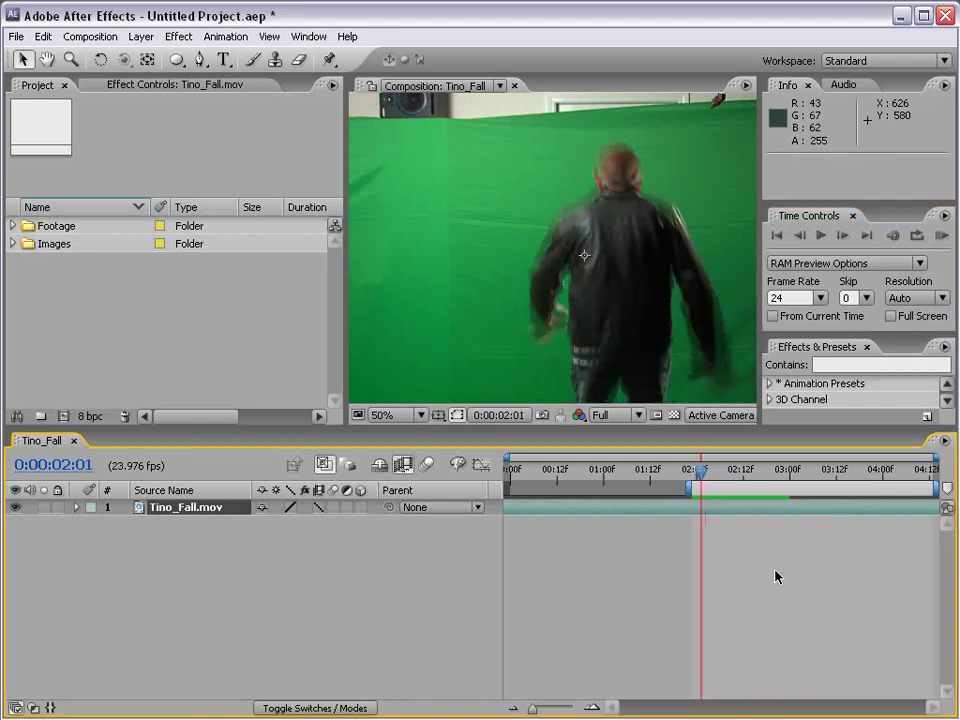
key(Page_Down)
key(Page_Down)
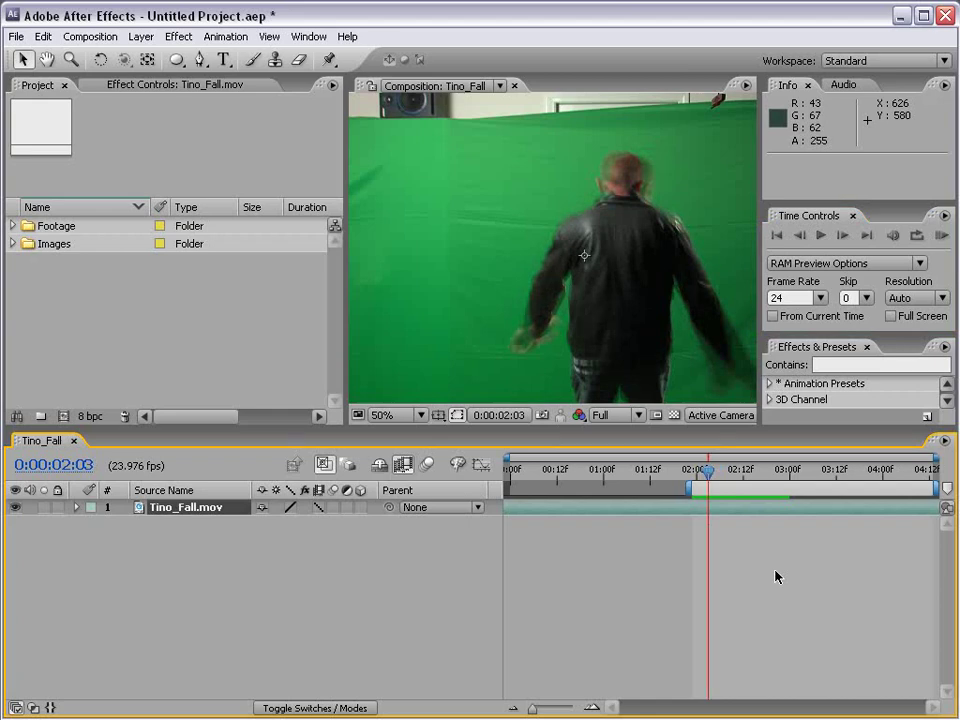
key(Page_Down)
key(Page_Down)
key(Page_Down)
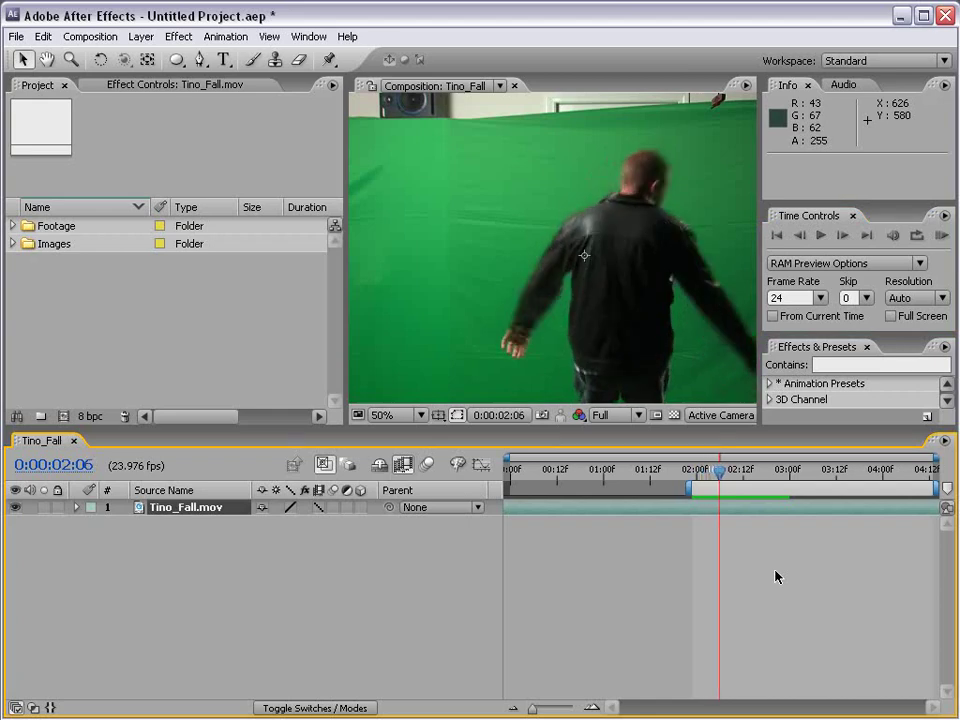
Step: Switch Tino_Fall.mov's frame blending to Pixel Motion and check frames from 0:00:02:02 to 0:00:02:06
click(776, 576)
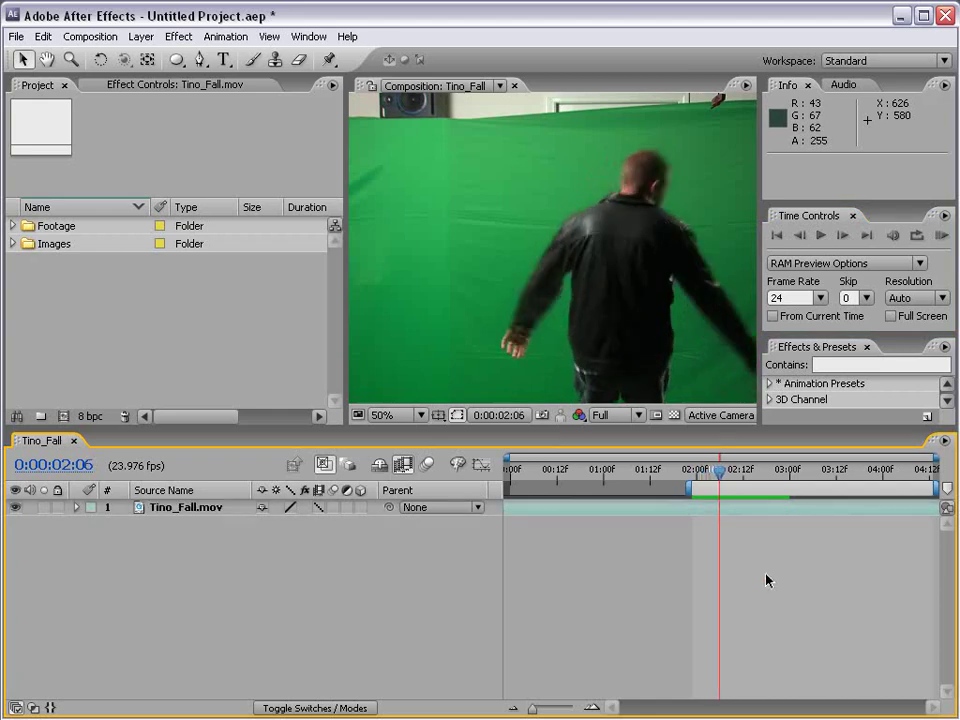
click(319, 508)
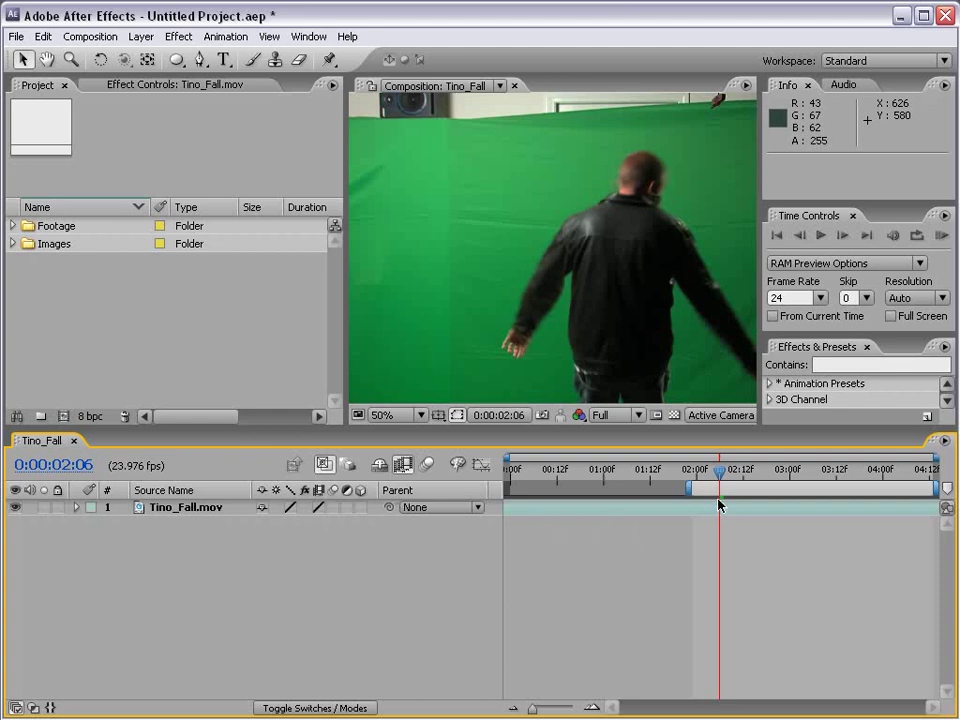
key(Page_Up)
key(Page_Up)
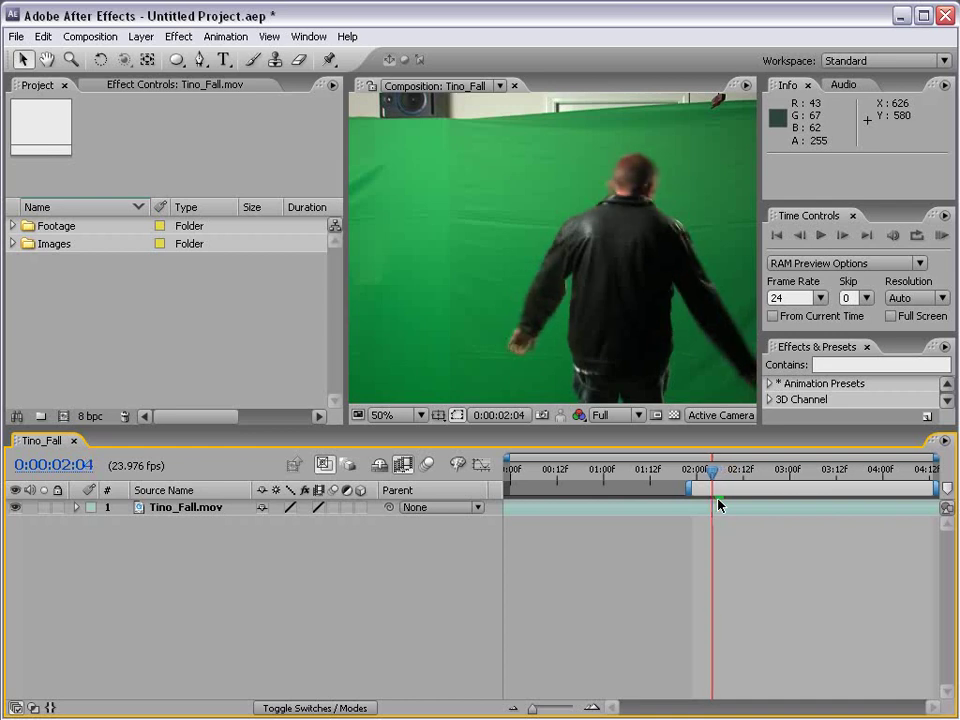
key(Page_Up)
key(Page_Up)
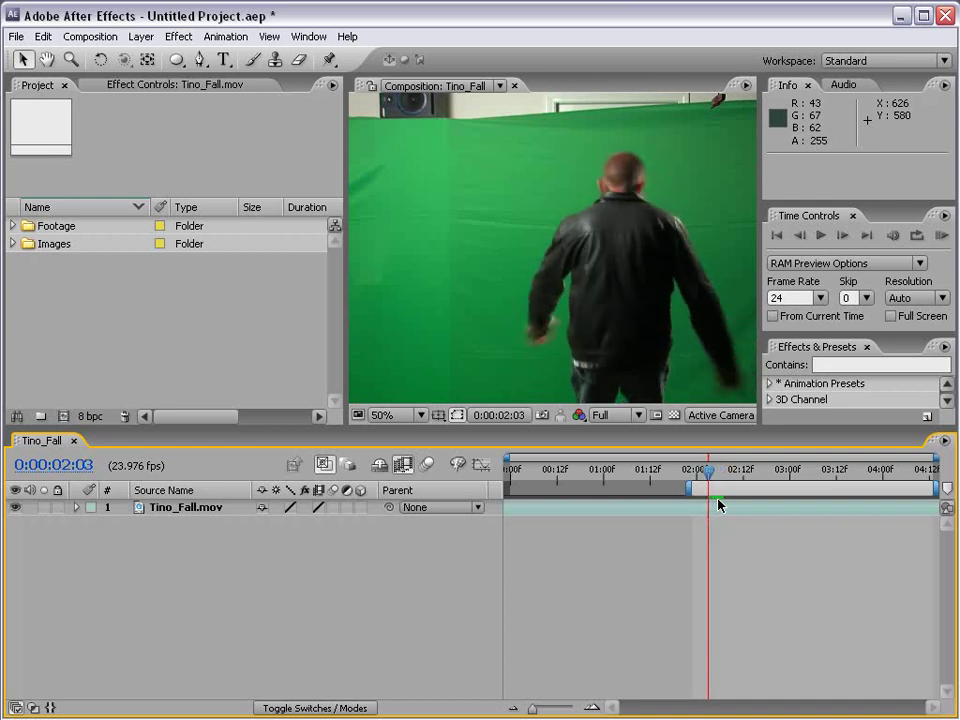
key(Page_Down)
key(Page_Down)
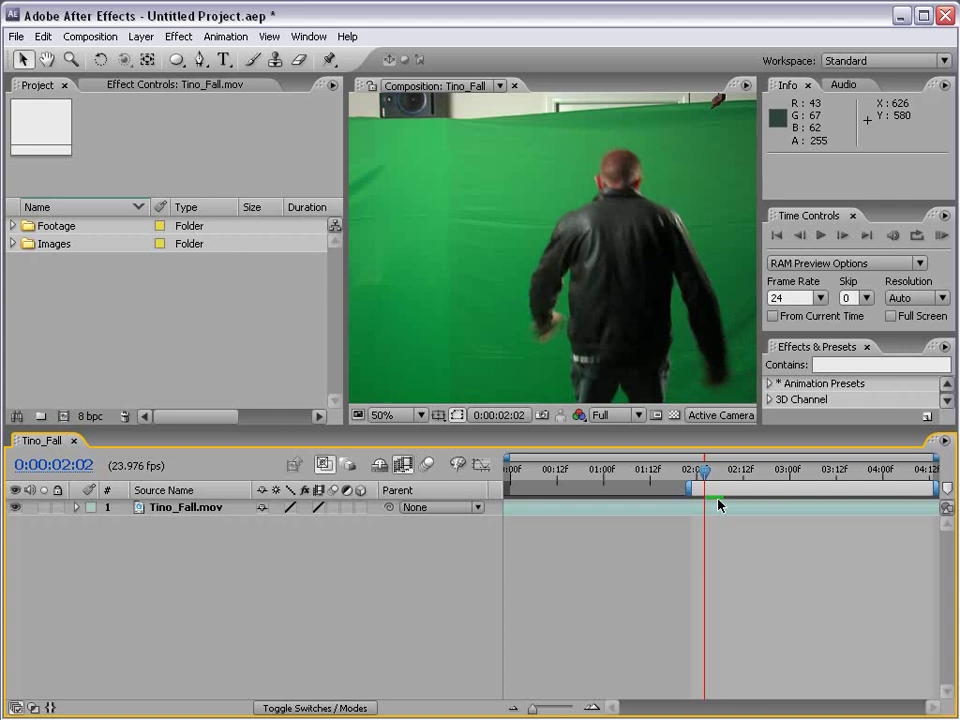
key(Page_Down)
key(Page_Down)
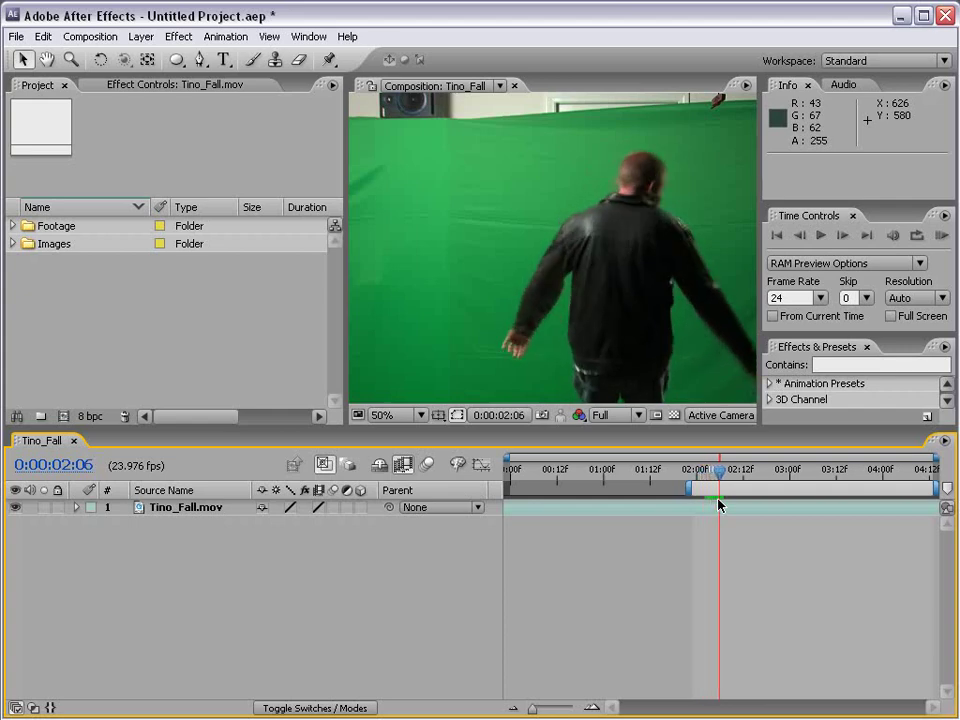
Step: Examine the man's moving arm and hand up close, frame by frame around 0:00:02:03, for Pixel Motion quality
key(Page_Up)
key(Page_Up)
scroll(707, 364, up, 2)
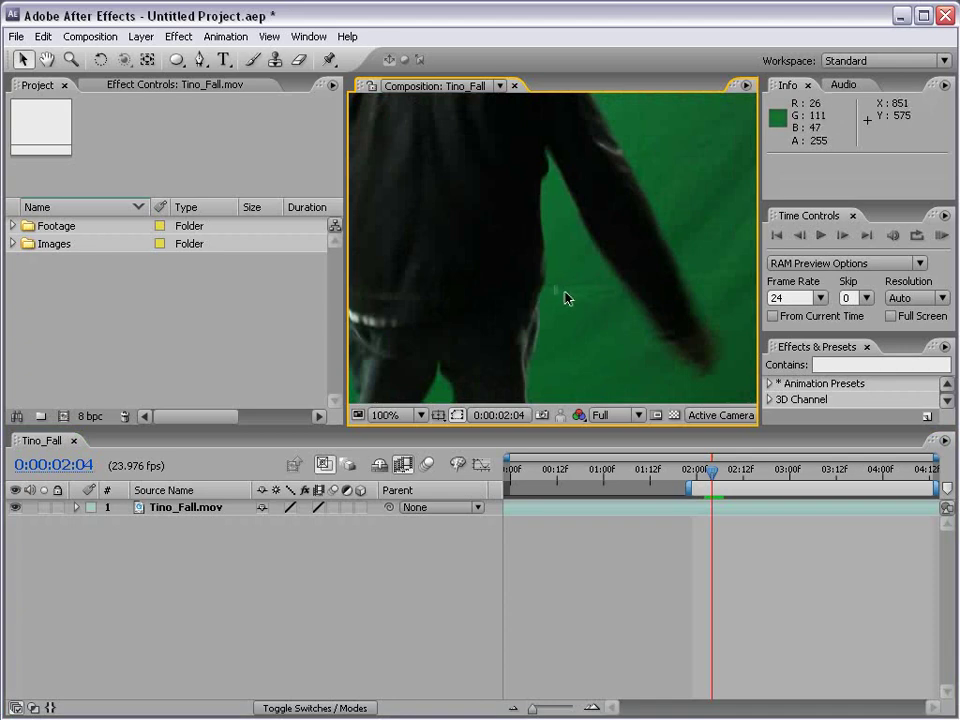
key(Page_Up)
key(Page_Up)
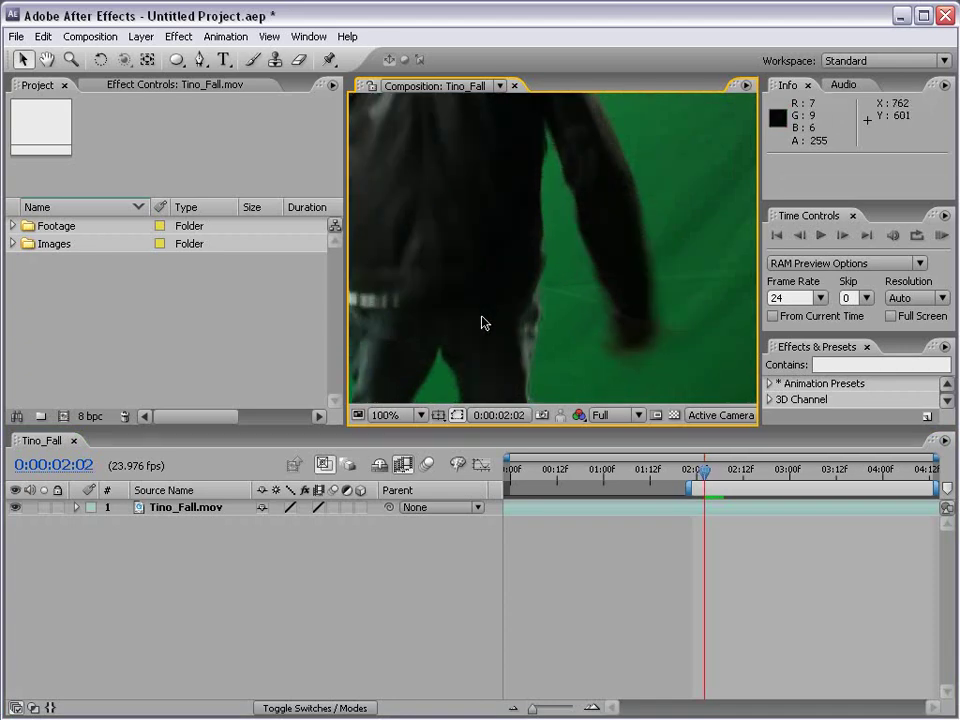
key(Page_Down)
key(Page_Down)
key(Page_Down)
key(Page_Up)
key(Page_Up)
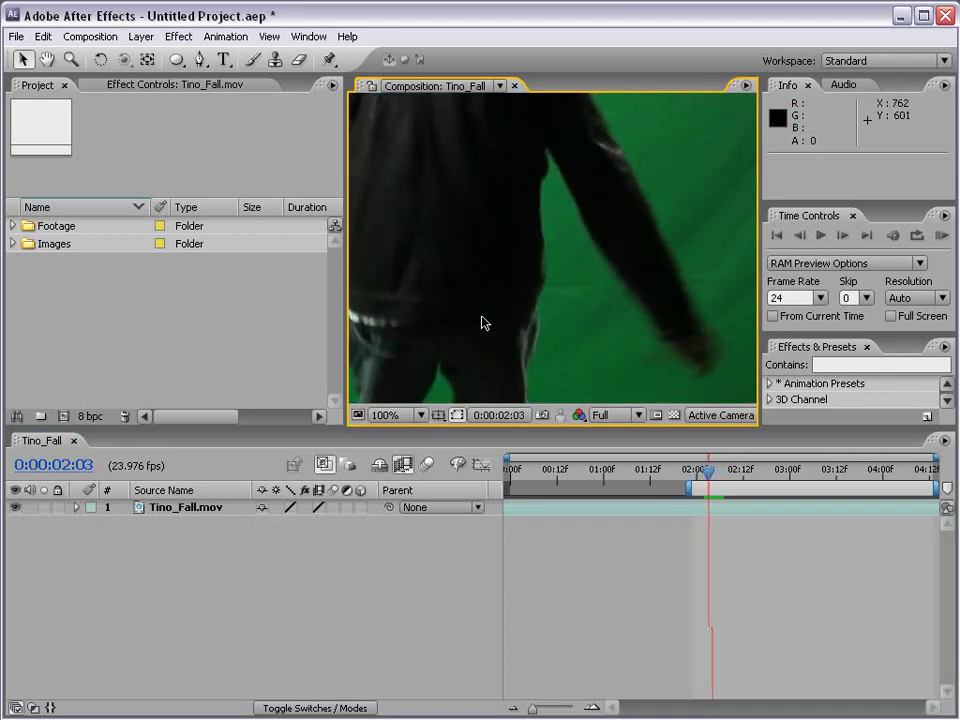
scroll(480, 321, down, 2)
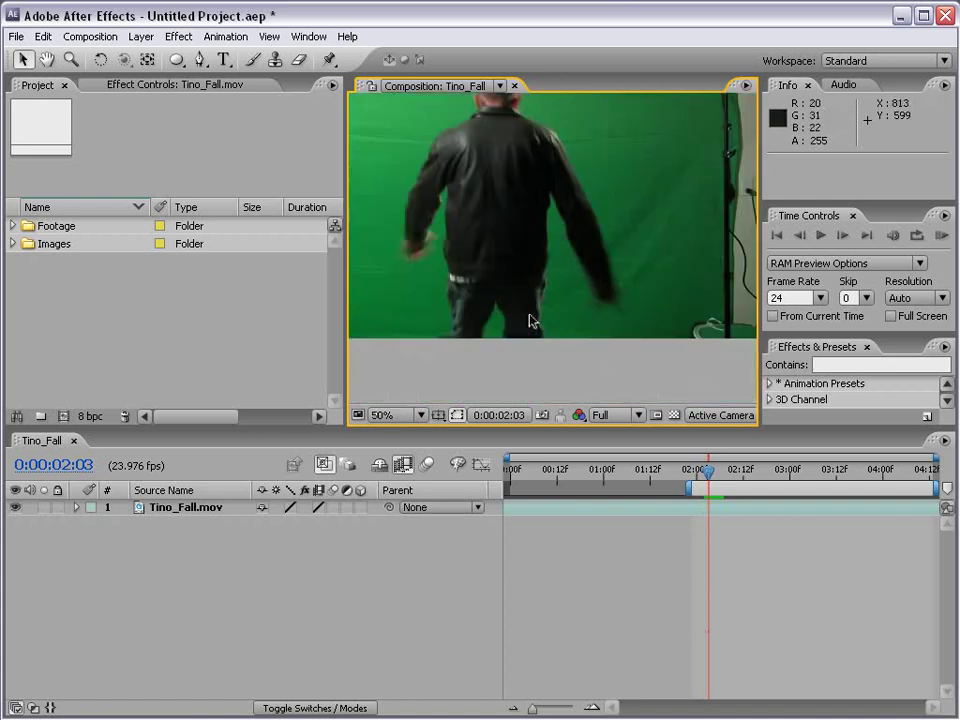
key(h)
key(v)
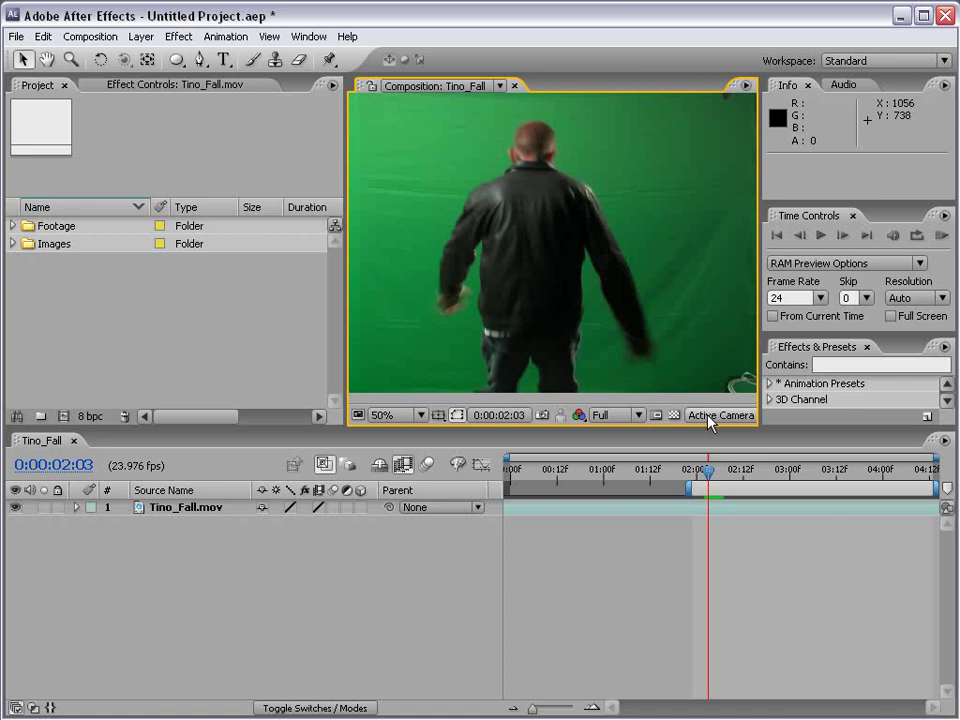
Step: Build a RAM preview of the work area to judge the motion with Pixel Motion blending
click(940, 237)
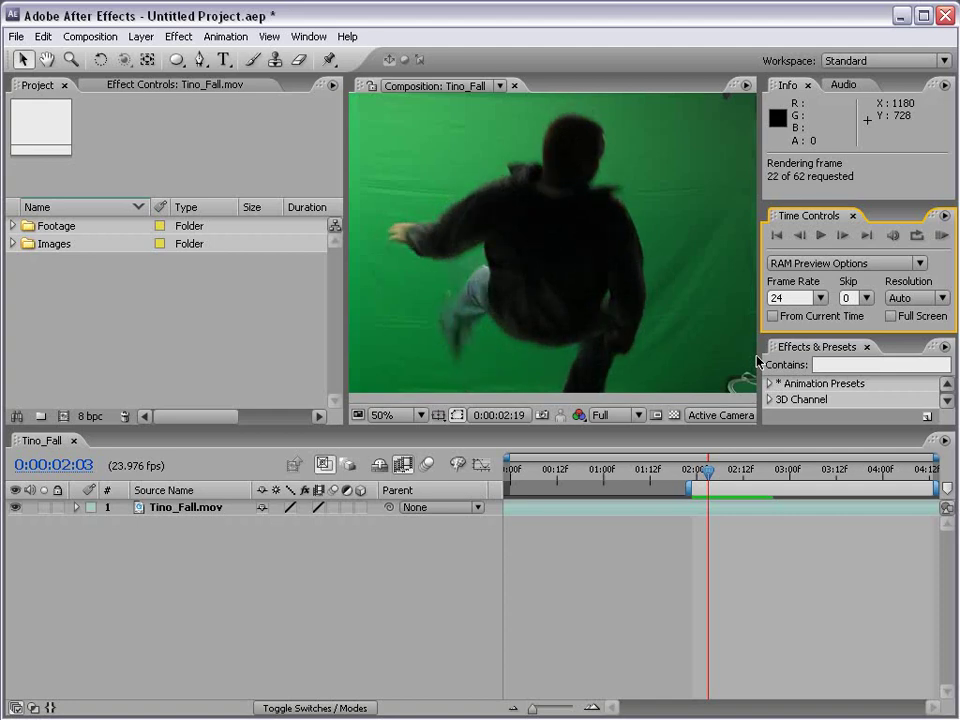
click(788, 571)
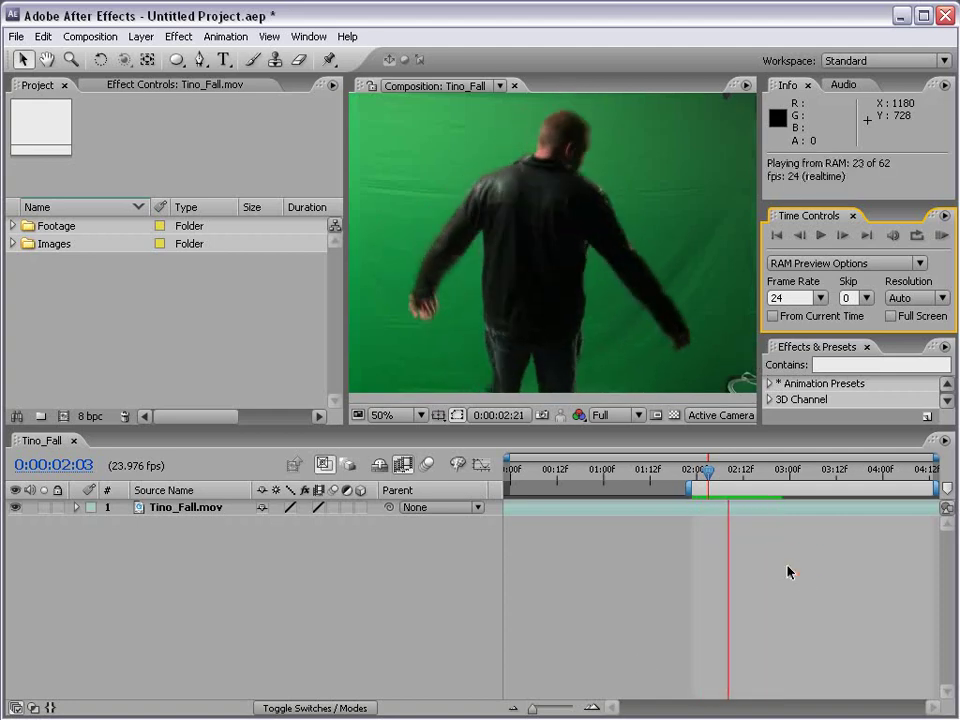
click(768, 557)
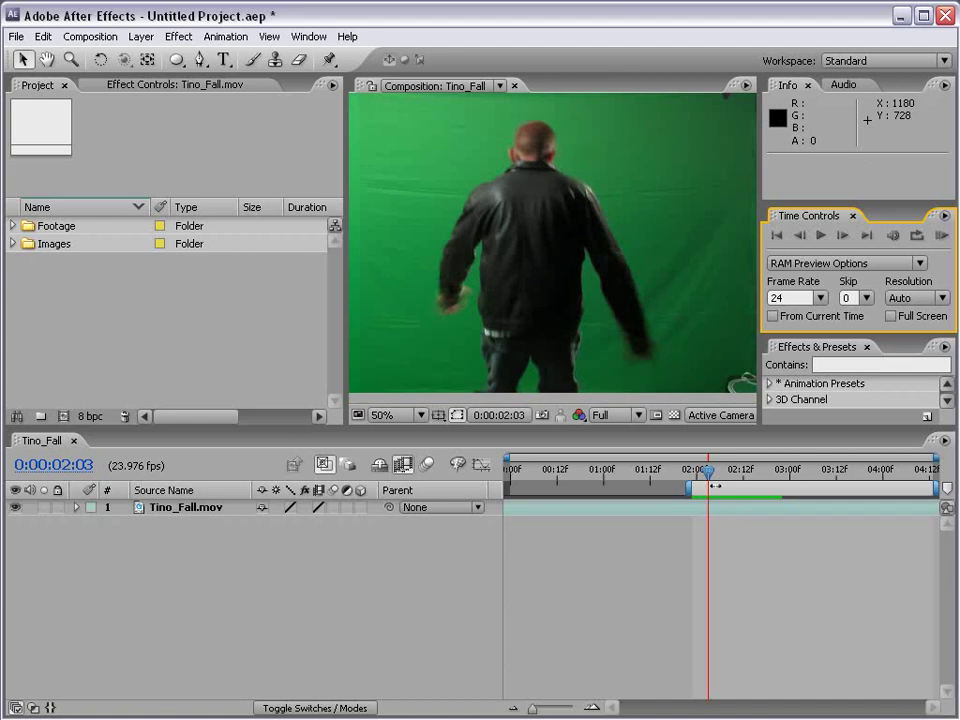
Step: Turn off the composition's frame blending and enable time remapping on Tino_Fall.mov with the current time at 0:00:00:00
click(670, 480)
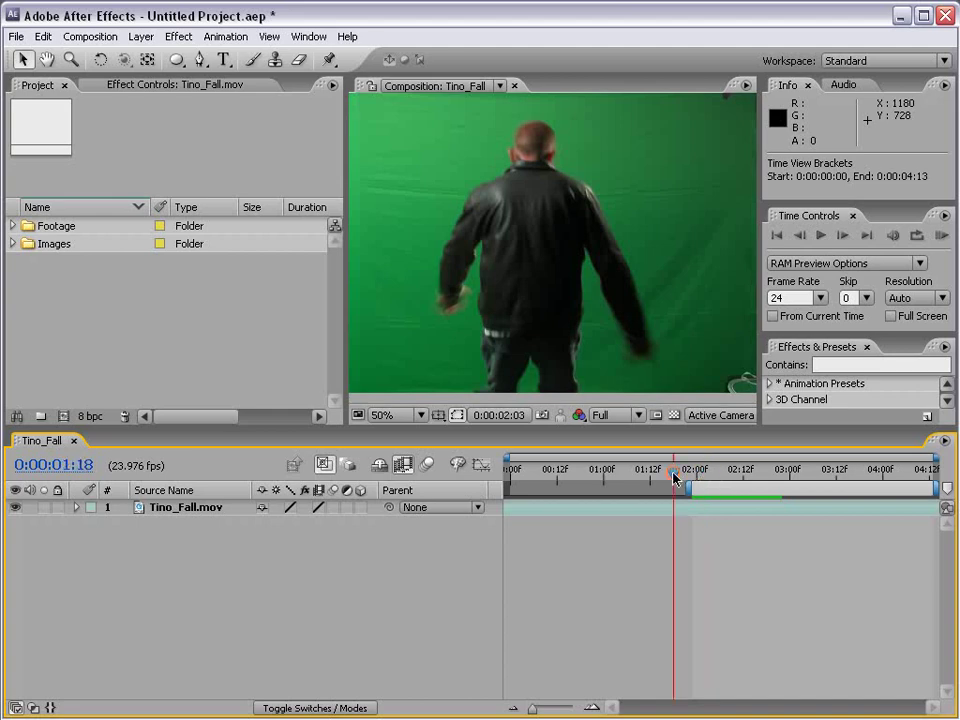
drag(580, 476, 508, 481)
click(401, 466)
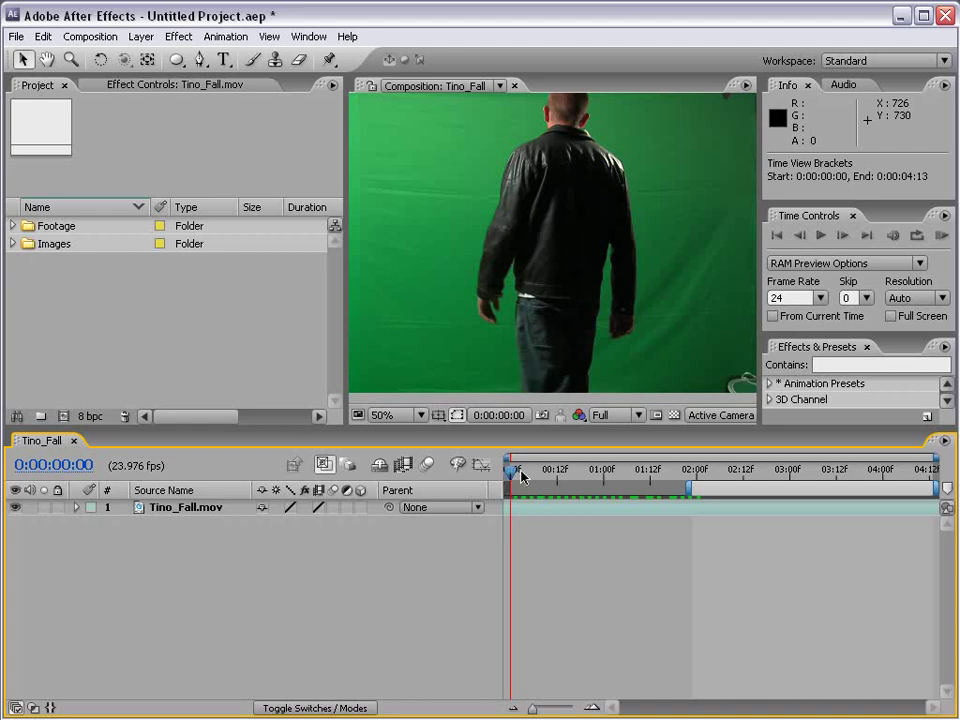
right_click(516, 511)
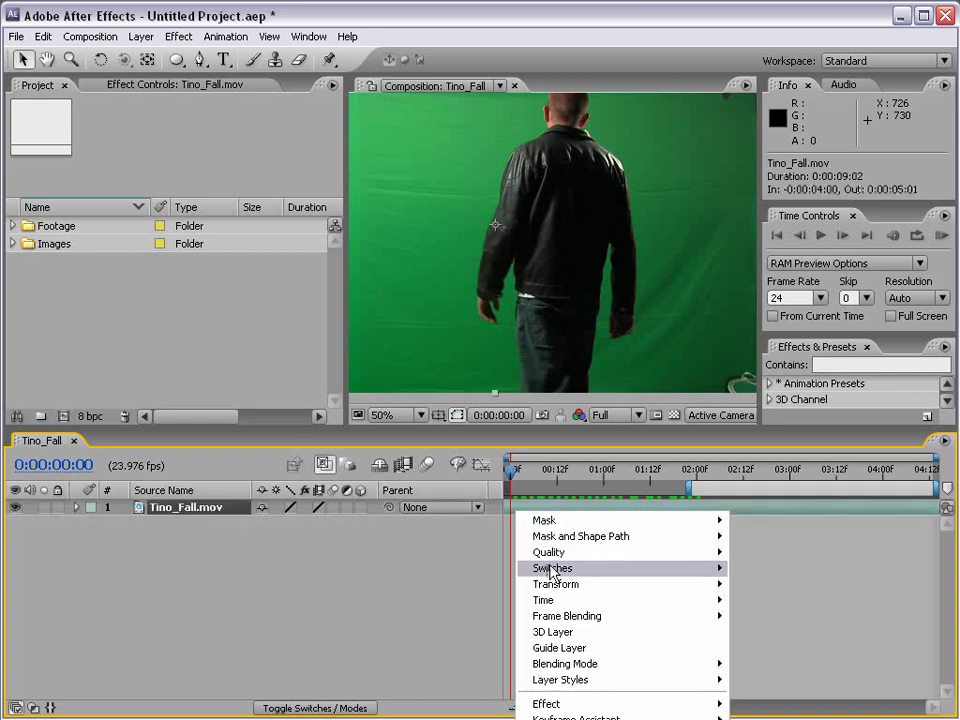
mouse_move(545, 602)
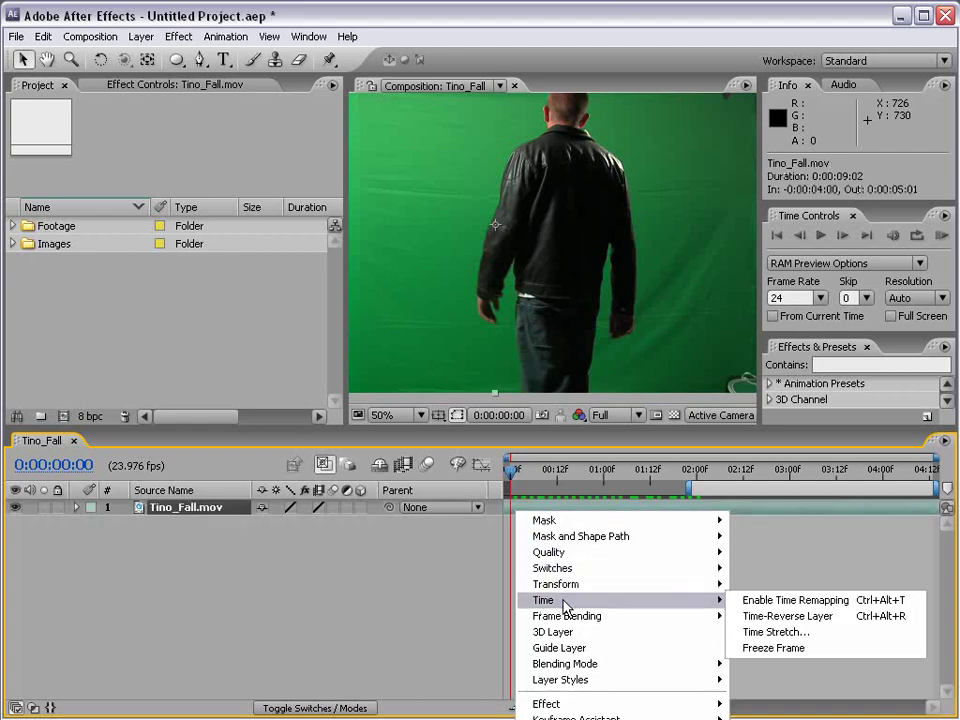
click(809, 603)
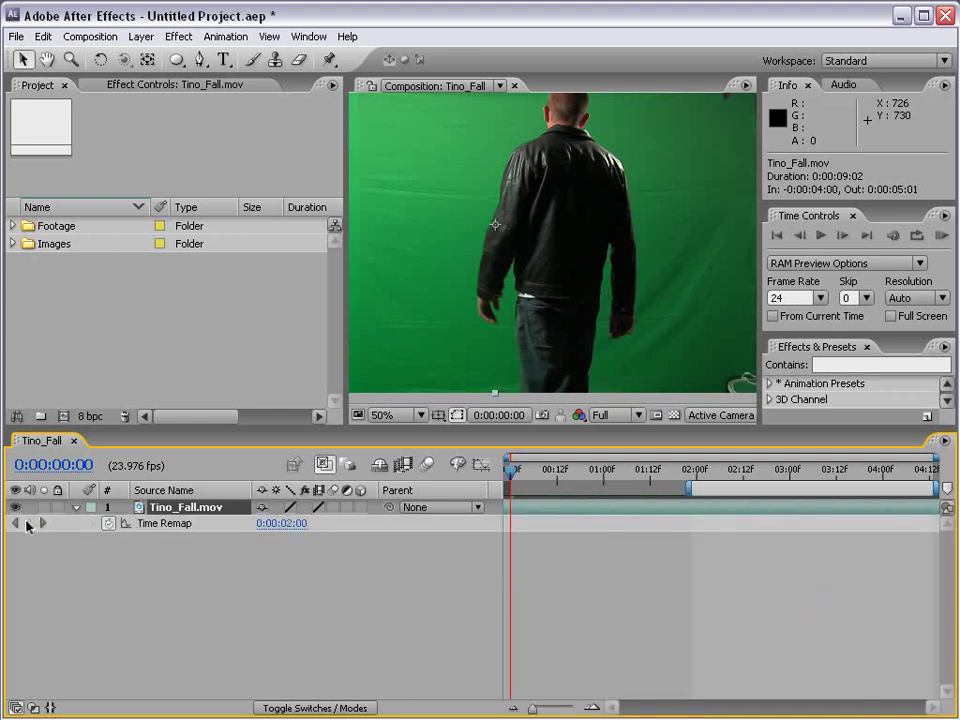
Step: Add Time Remap keyframes to Tino_Fall.mov at 0:00:00:00, 0:00:02:07 and 0:00:03:12
click(29, 523)
click(29, 523)
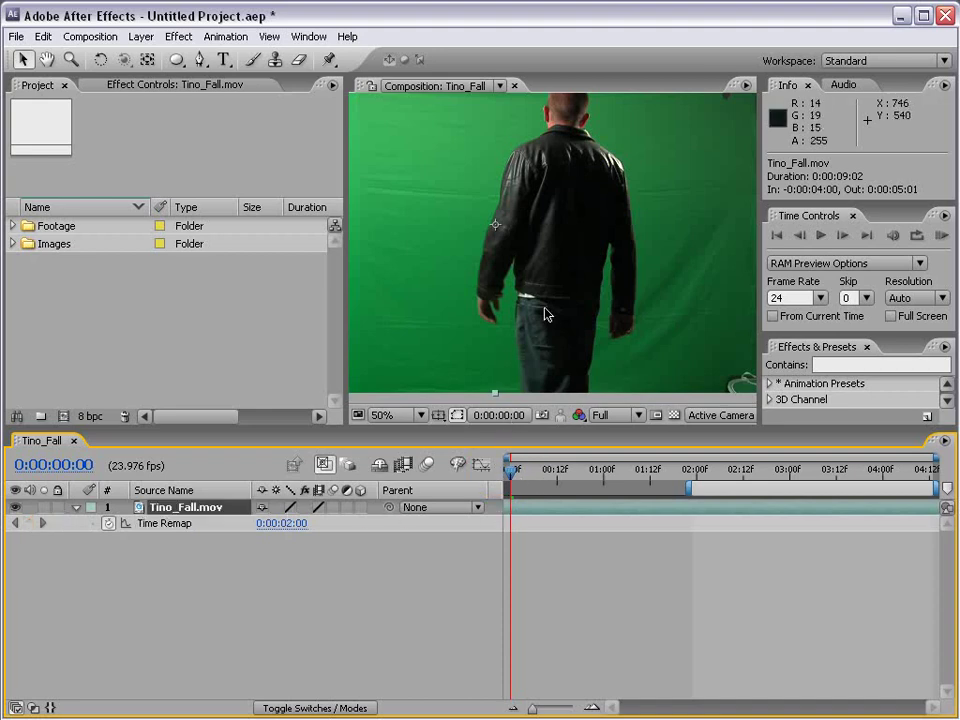
scroll(603, 333, down, 1)
click(29, 523)
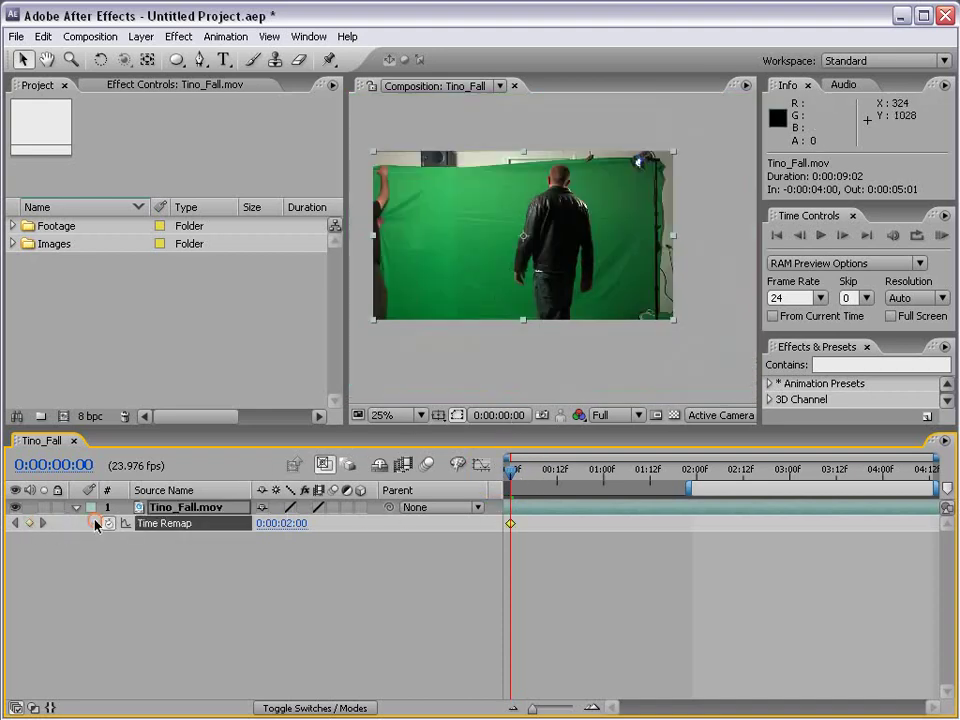
drag(511, 469, 724, 478)
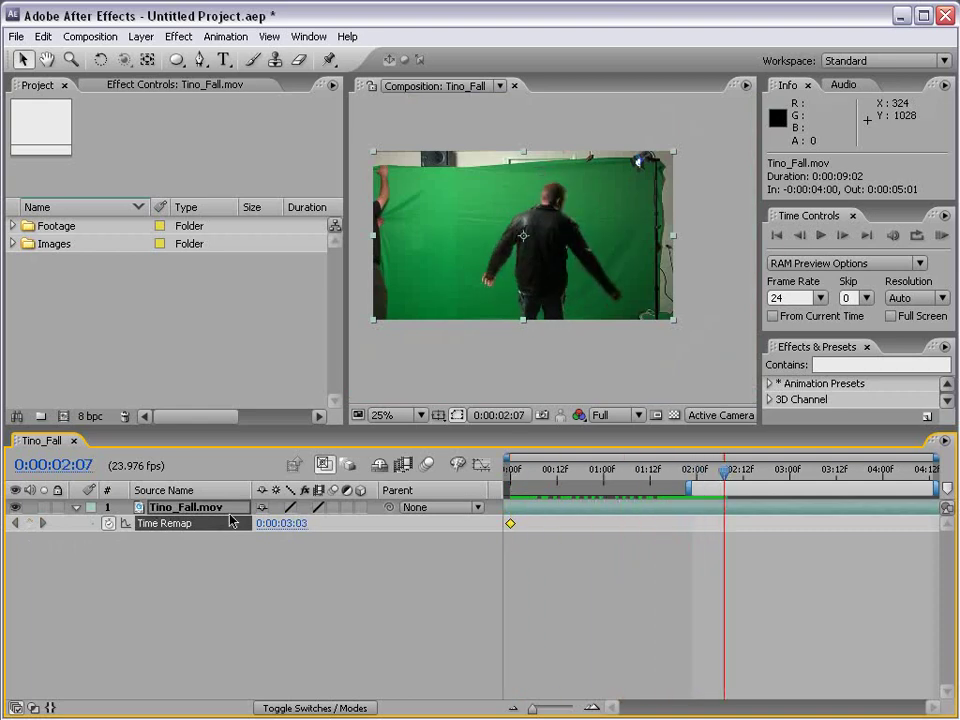
click(29, 523)
drag(741, 474, 836, 474)
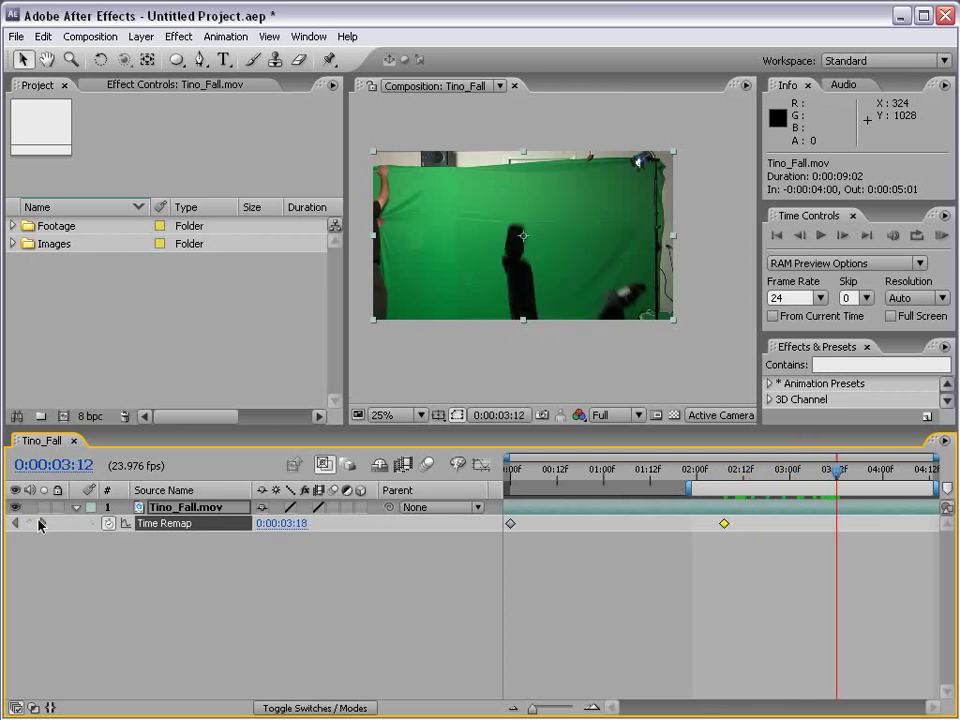
click(29, 523)
click(577, 601)
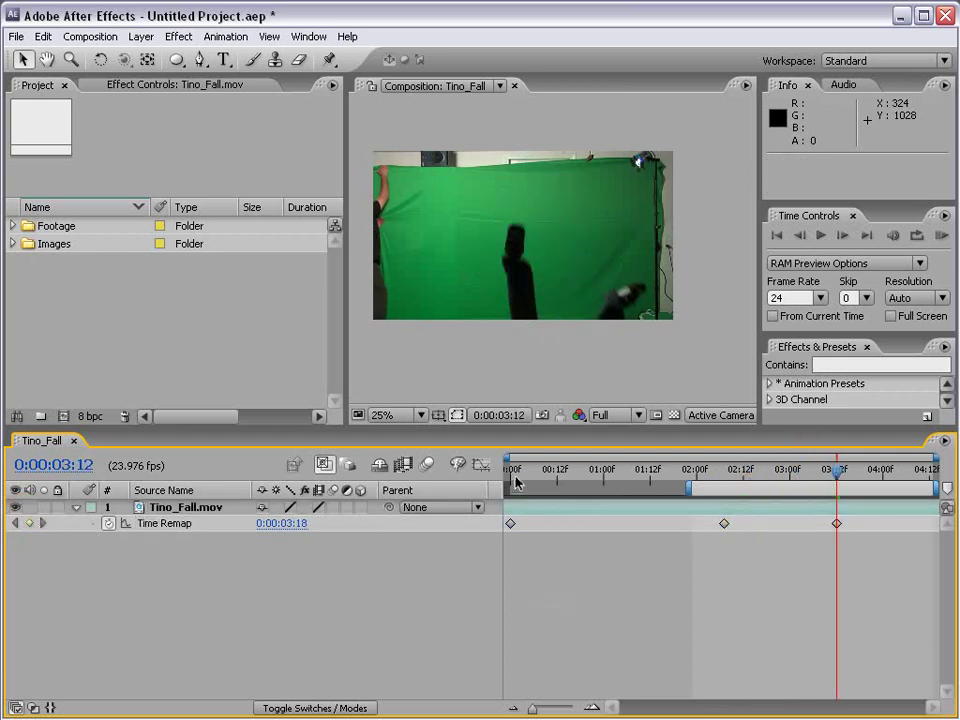
Step: Speed up the opening by moving the middle Time Remap keyframe to 0:00:01:00 and further to 0:00:00:13, scrubbing to check it
mouse_move(515, 476)
mouse_down()
mouse_move(718, 476)
mouse_move(521, 476)
mouse_up()
drag(745, 481, 812, 480)
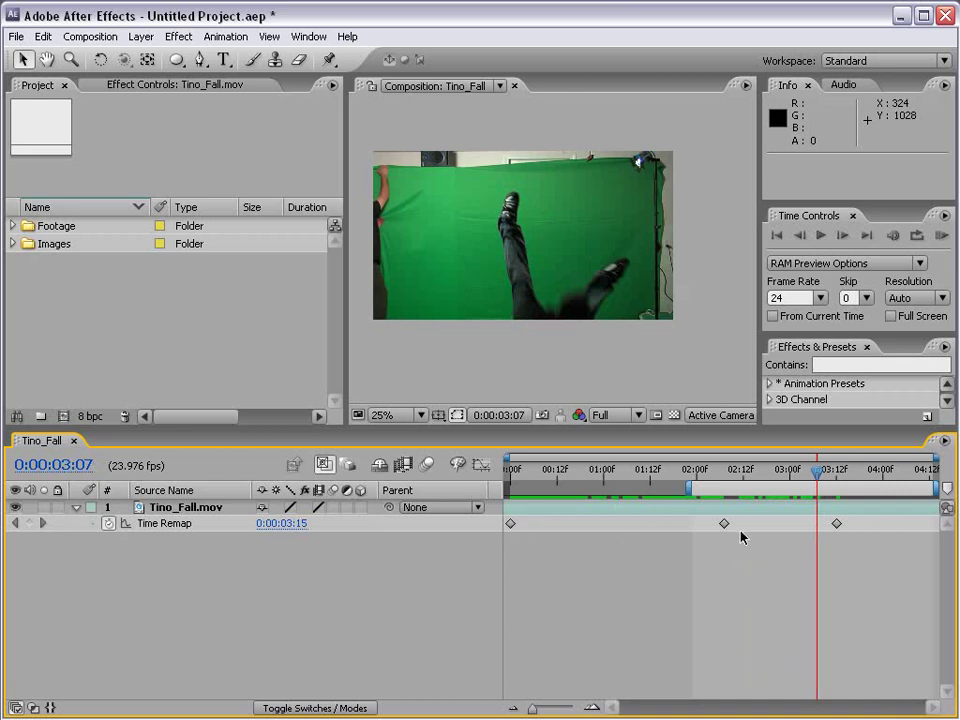
drag(723, 524, 602, 525)
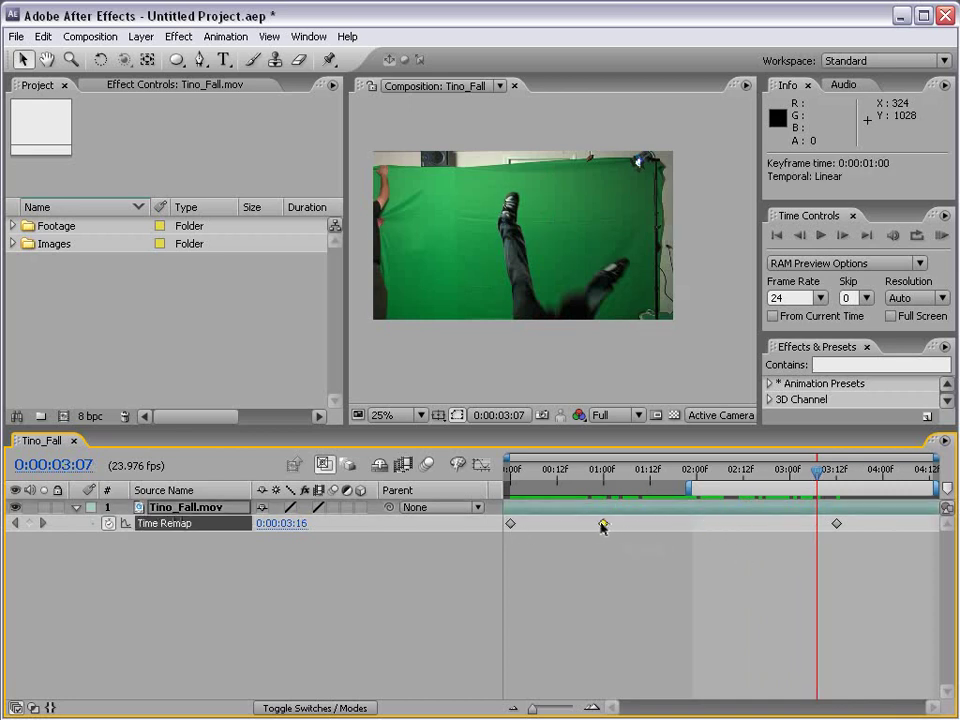
click(522, 478)
drag(522, 478, 600, 478)
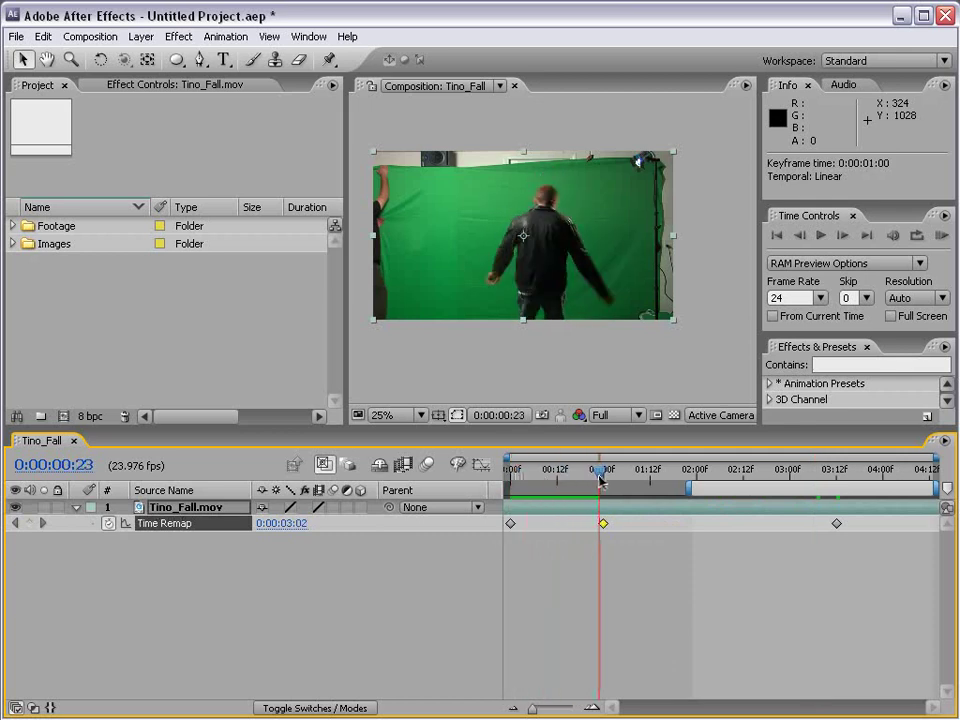
drag(602, 523, 561, 524)
drag(514, 478, 565, 480)
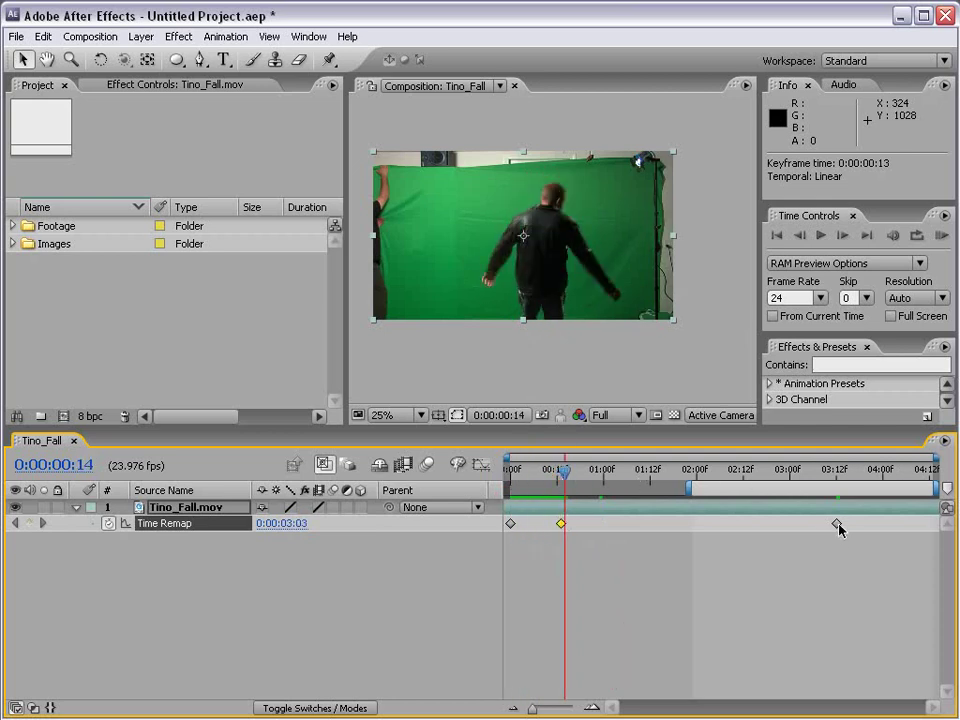
Step: Move the last Time Remap keyframe to 0:00:04:09 to slow the fall, and extend the work area's start to 0:00:00:00
drag(836, 523, 917, 525)
mouse_move(567, 478)
mouse_down()
mouse_move(907, 482)
mouse_move(550, 482)
mouse_move(560, 478)
mouse_up()
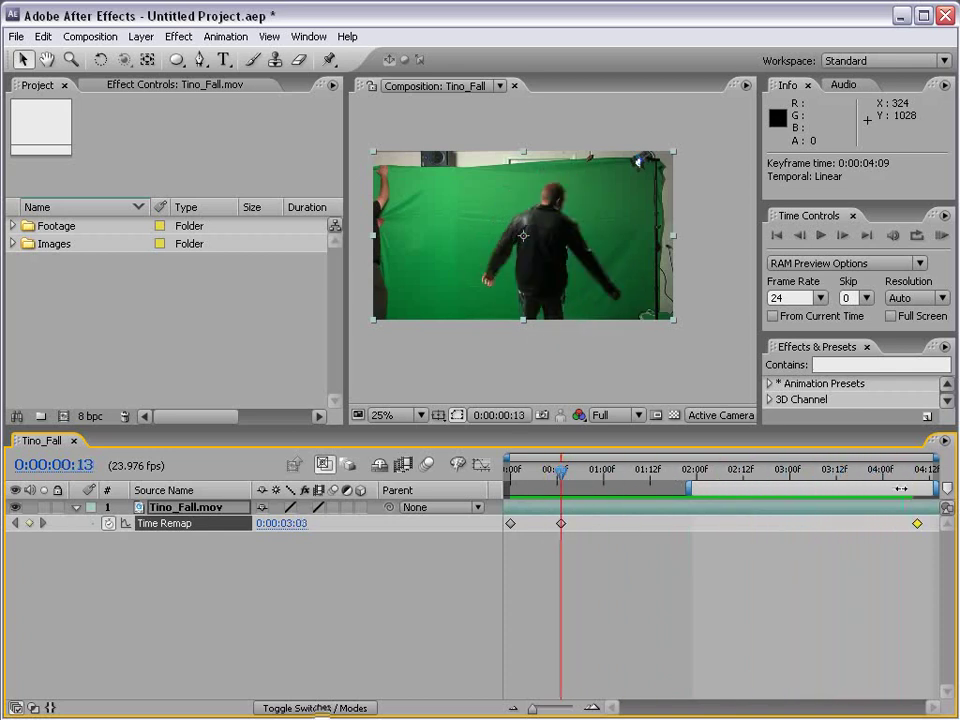
key(k)
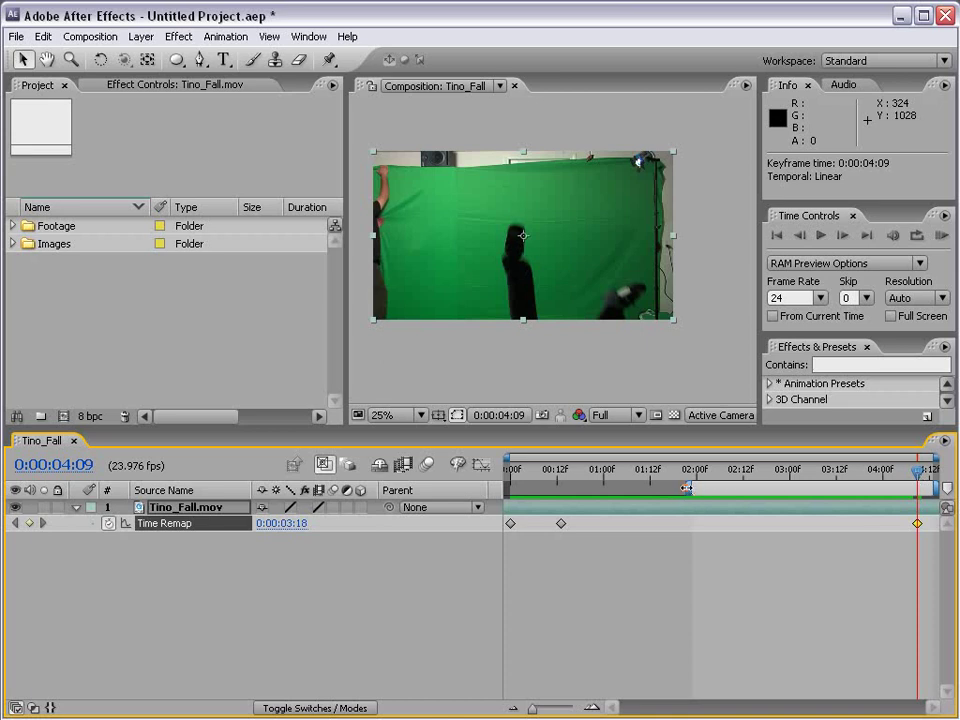
double_click(686, 494)
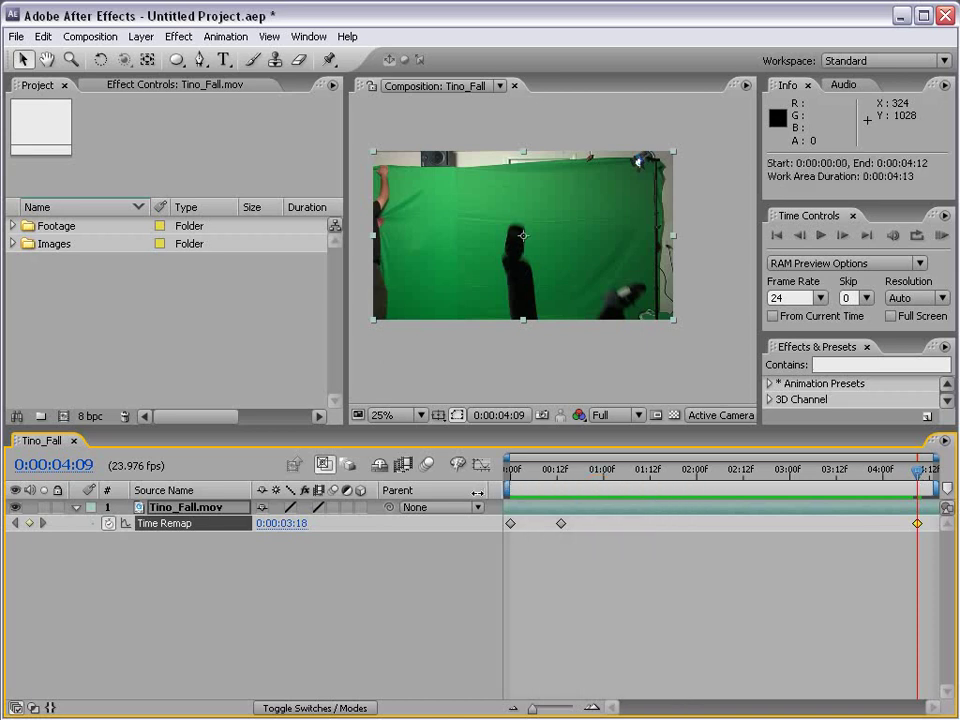
Step: Turn the composition's frame blending back on and check the time-remapped footage with a RAM preview
click(403, 466)
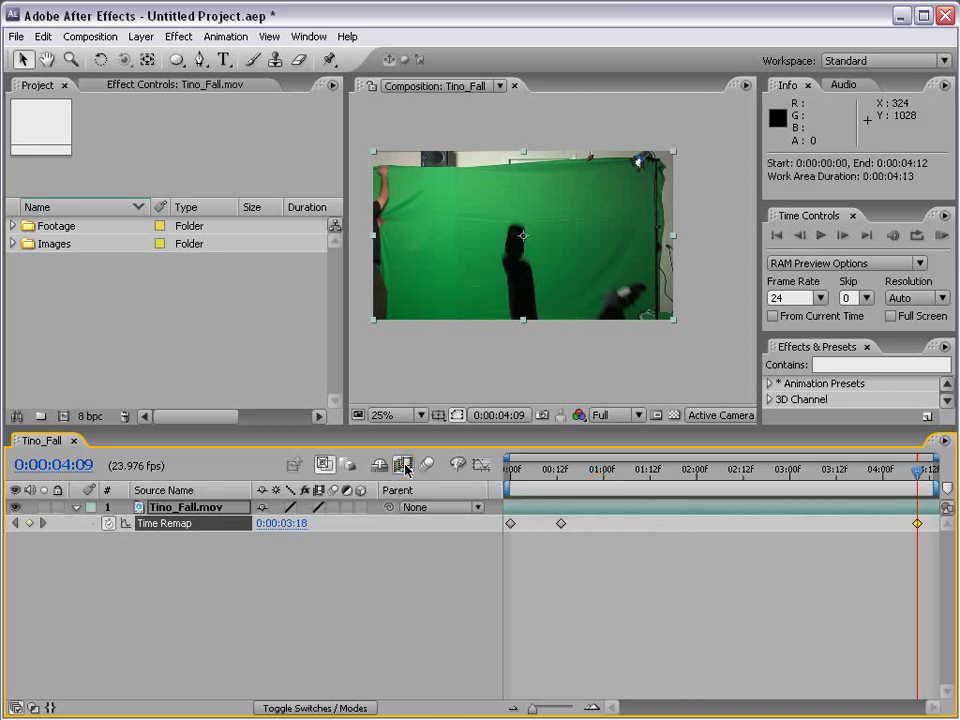
click(941, 237)
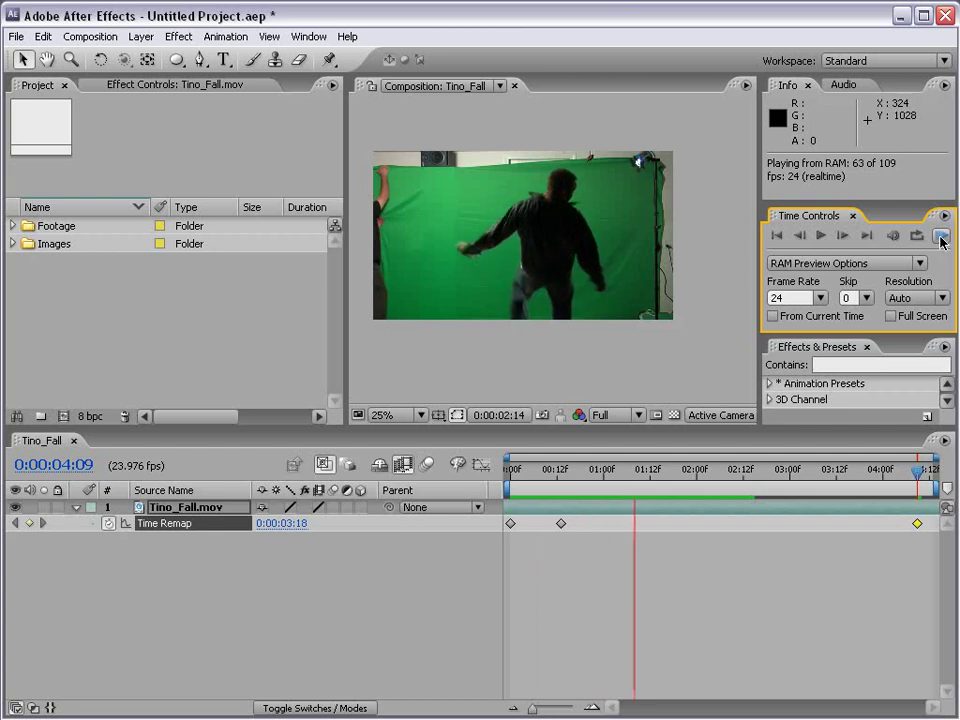
click(941, 237)
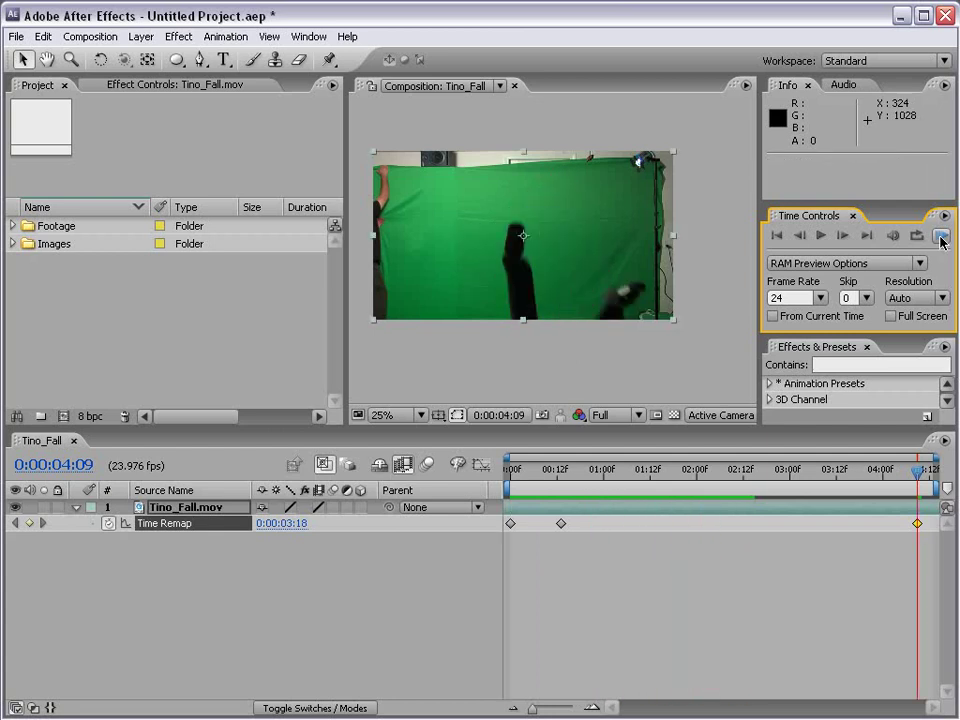
click(555, 566)
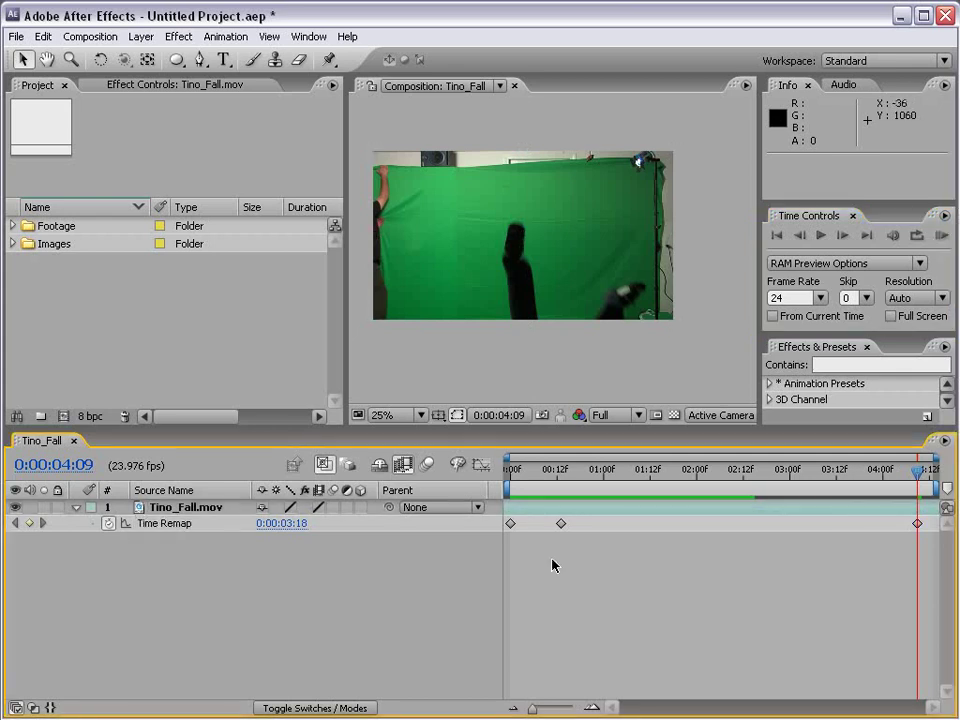